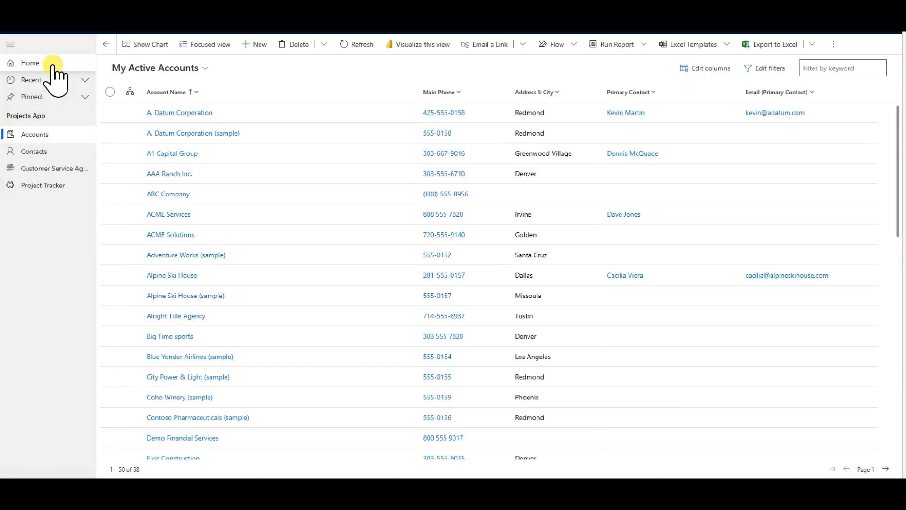
View the Accounts and Contacts lists, and open record PT-1014 from the Project Tracker list
left_click(31, 136)
left_click(42, 151)
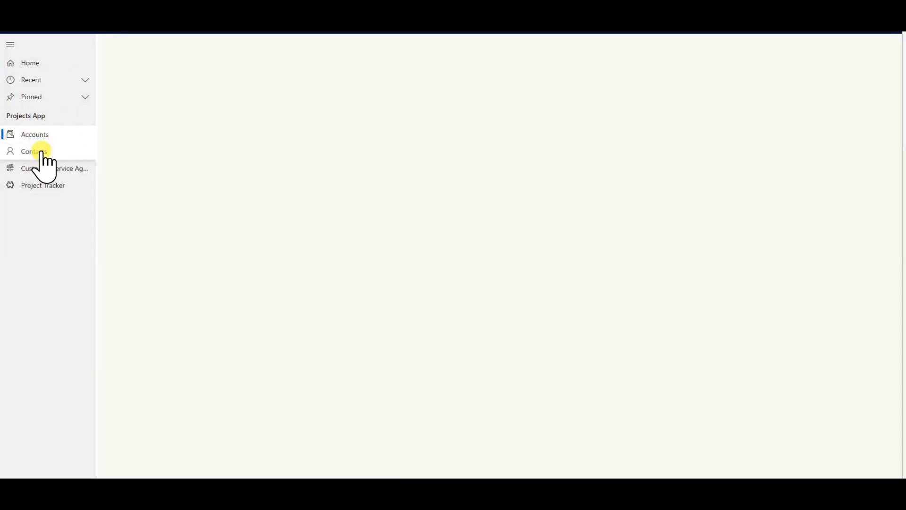
left_click(48, 185)
left_click(49, 185)
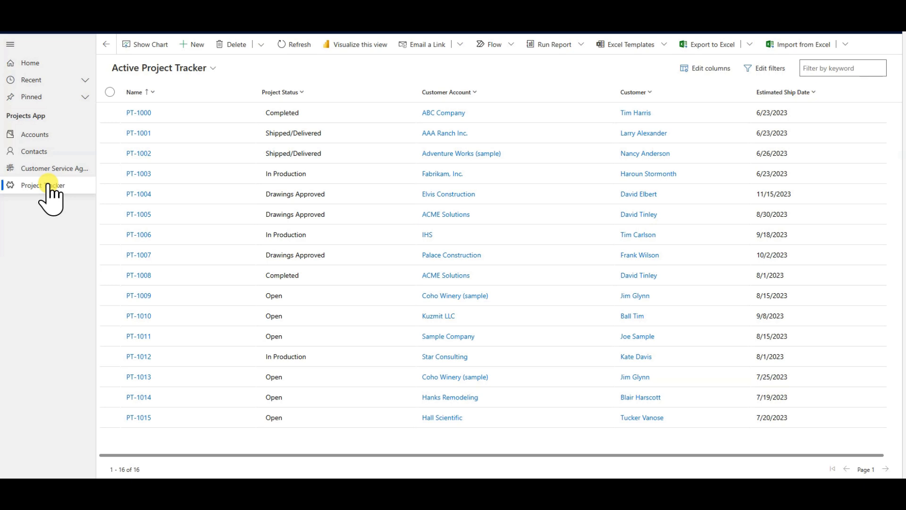
left_click(141, 397)
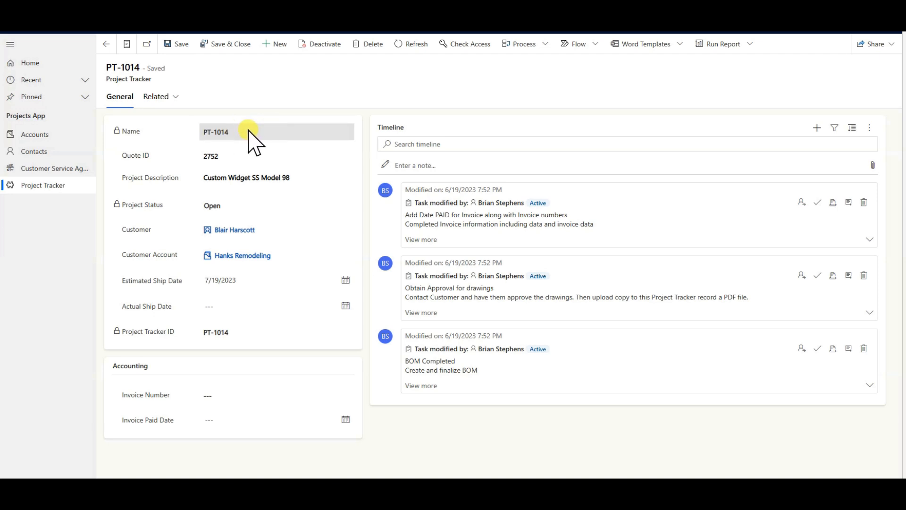
Inspect the Quote ID, Project Description and Project Status fields of the PT-1014 record
left_click(285, 158)
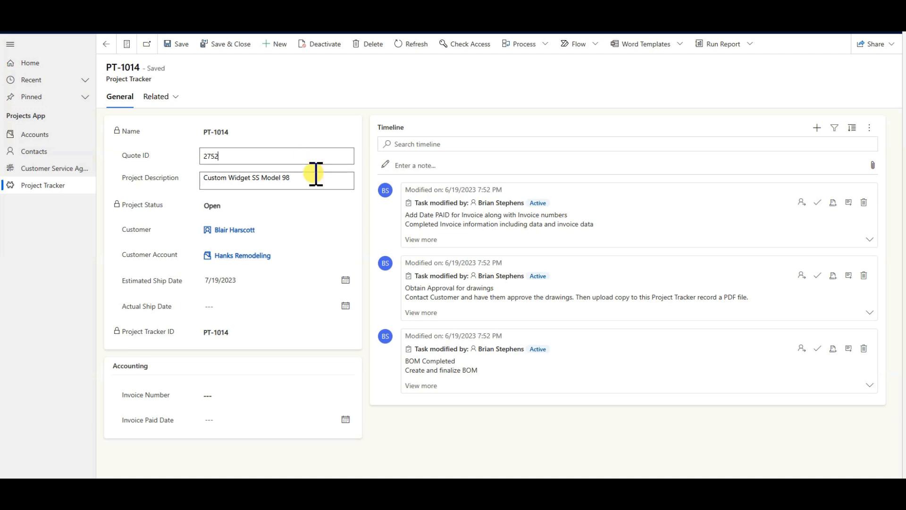
left_click(314, 180)
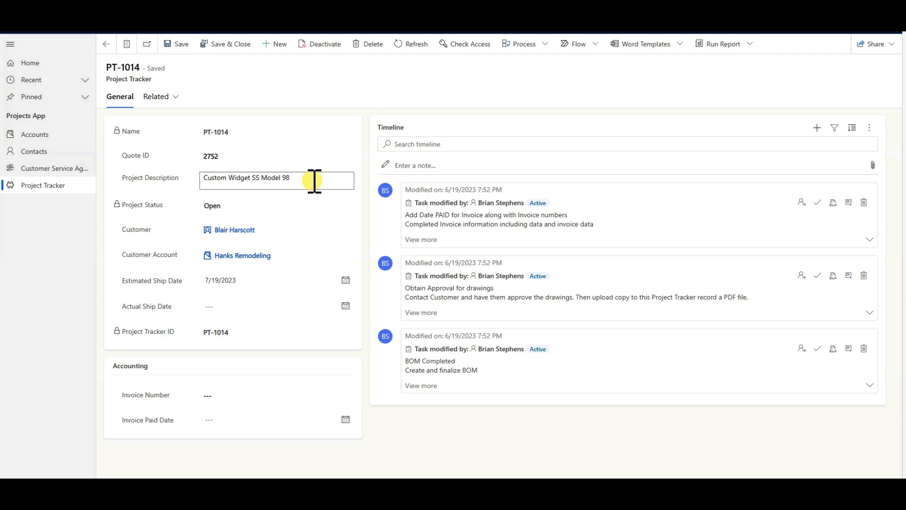
left_click(235, 205)
left_click(235, 205)
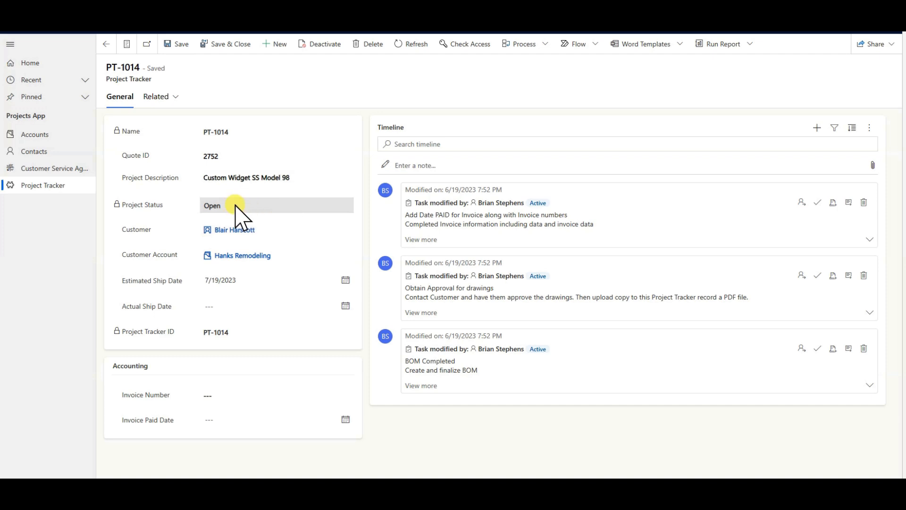
Review all the project lists on the Project Tracker Status Grouped dashboard
left_click(48, 169)
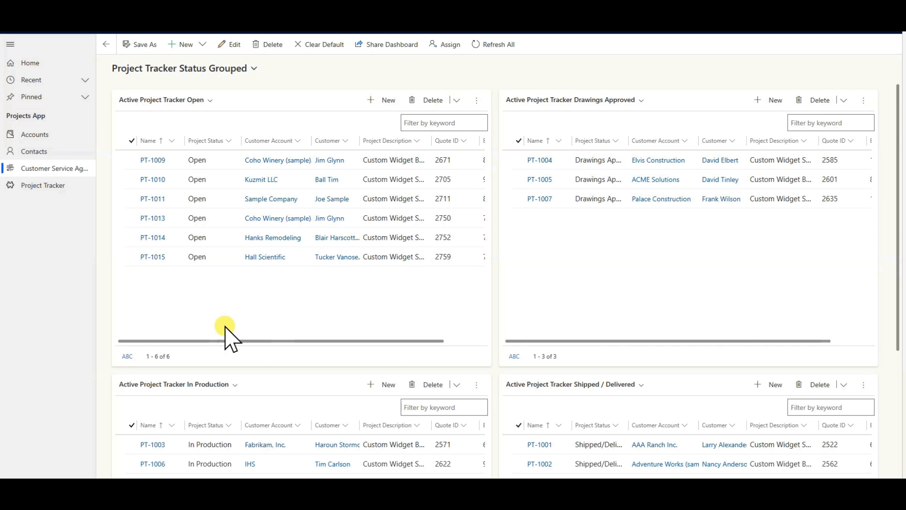
scroll(225, 327, "down", 3)
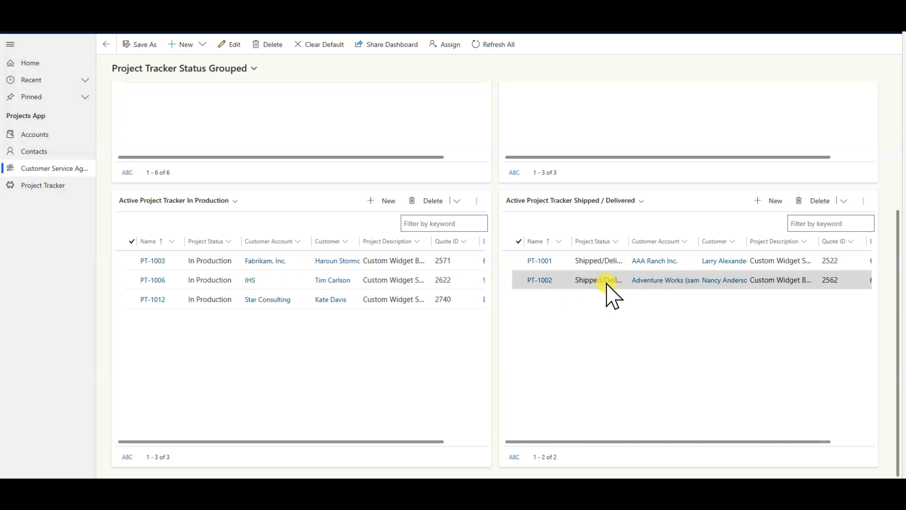
scroll(608, 269, "up", 3)
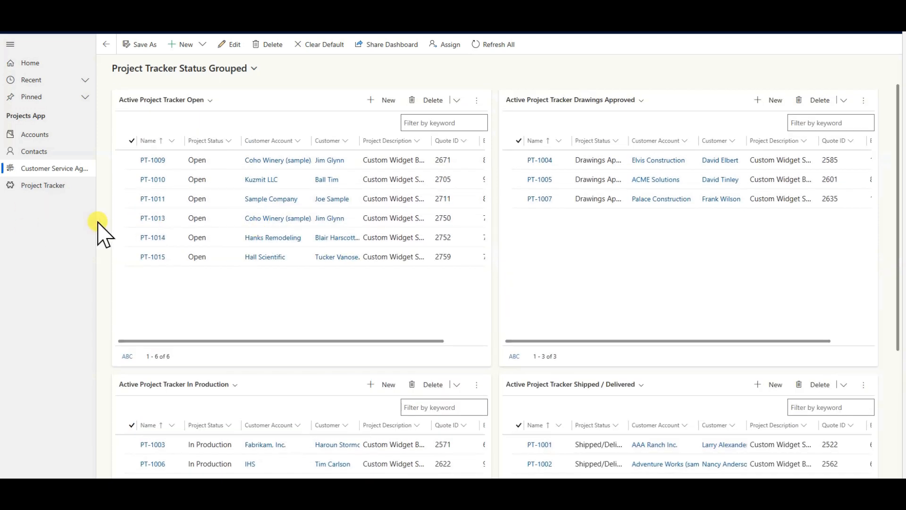
Reopen record PT-1014 from the Project Tracker list and view its related activities
left_click(58, 187)
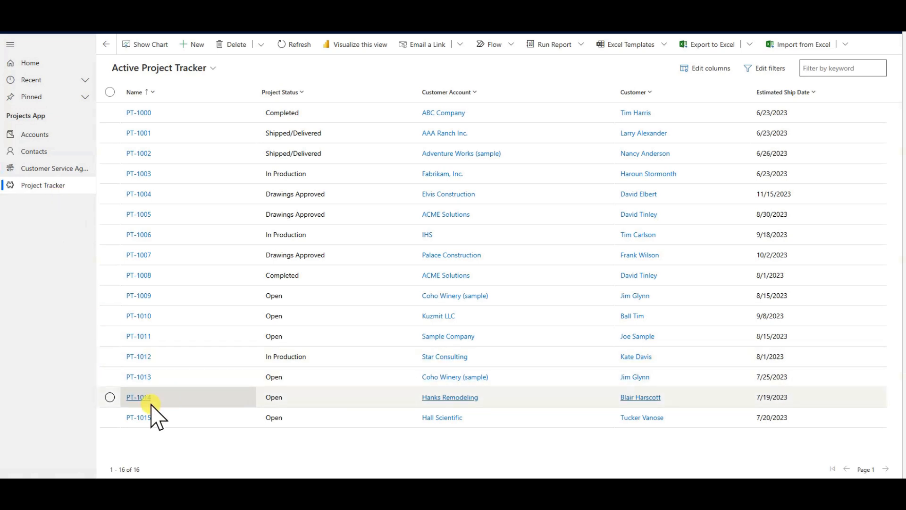
left_click(139, 396)
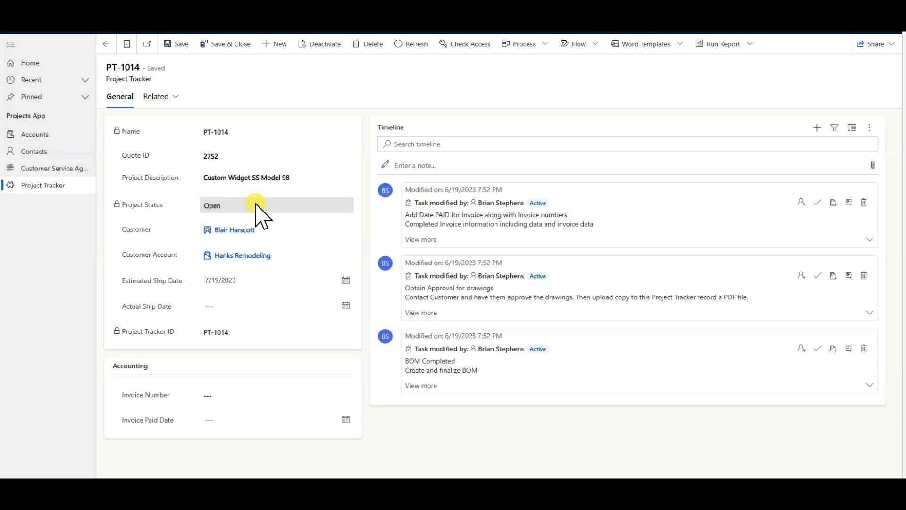
left_click(175, 98)
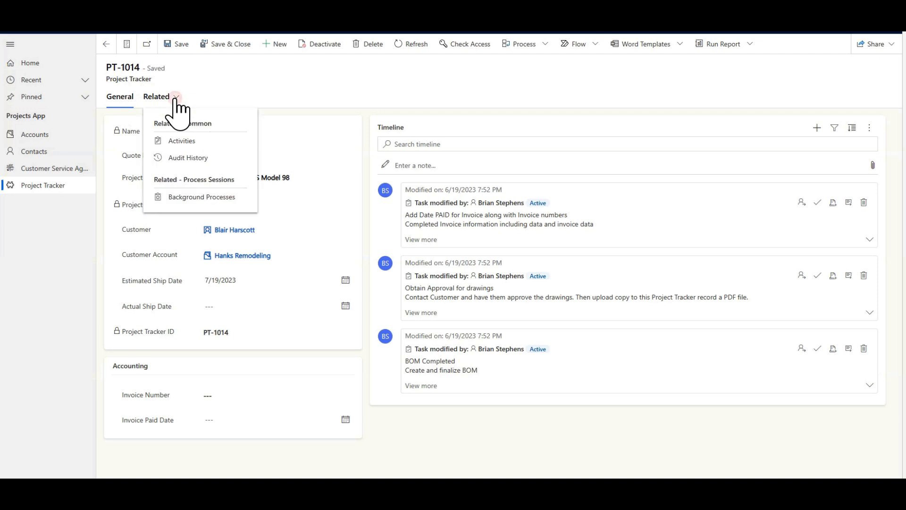
left_click(185, 142)
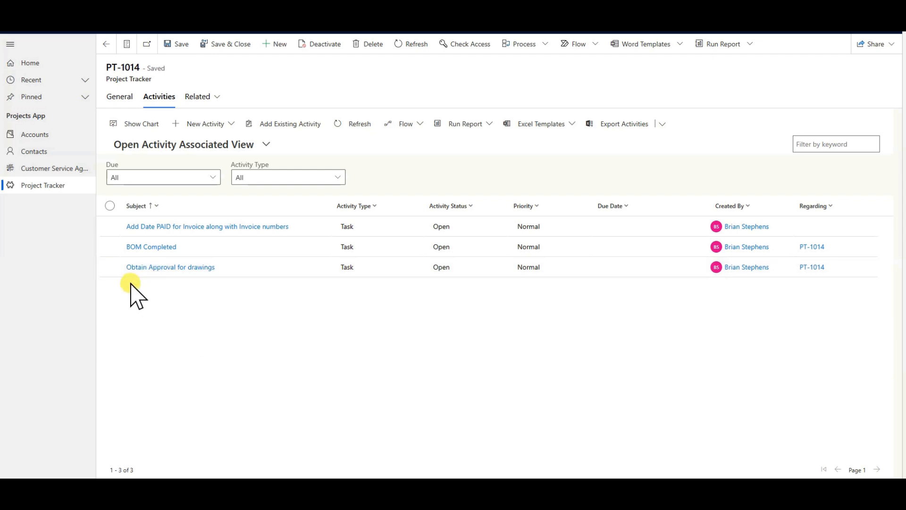
Return to the general details of PT-1014 and look at the timeline's activity types and blank note form
left_click(106, 44)
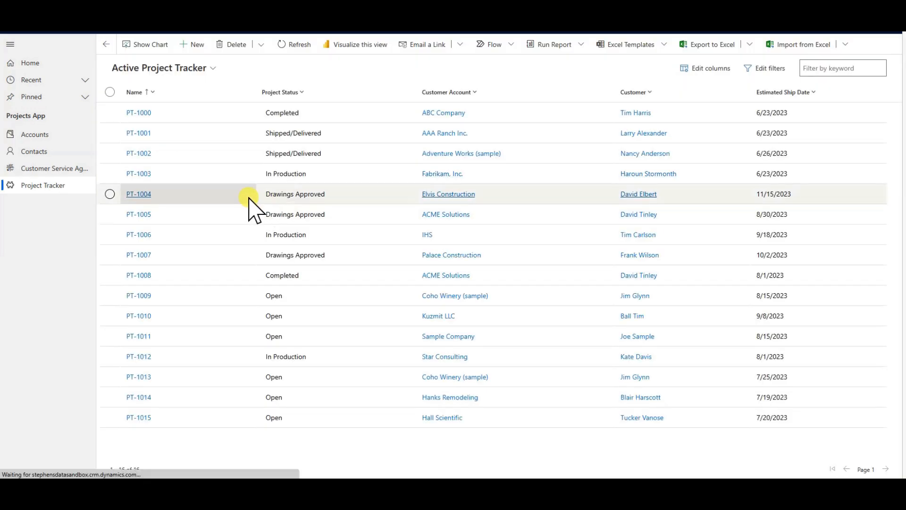
left_click(144, 397)
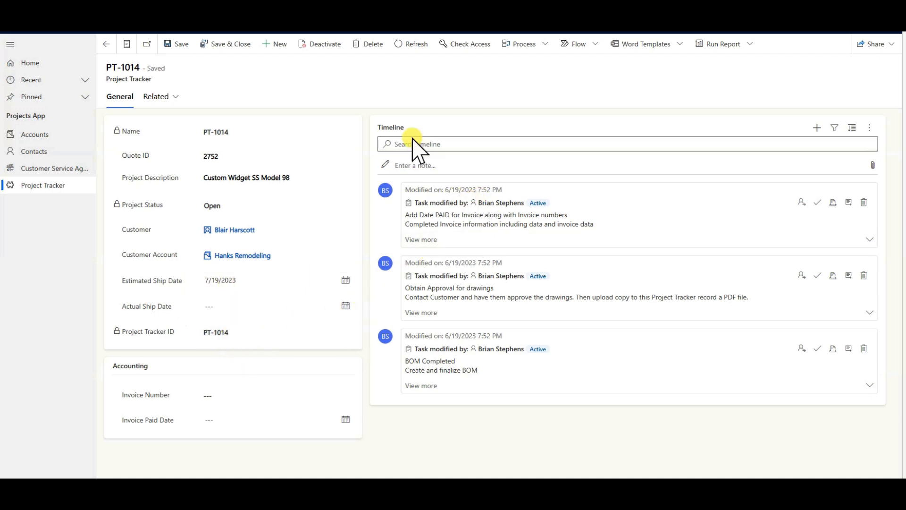
left_click(817, 128)
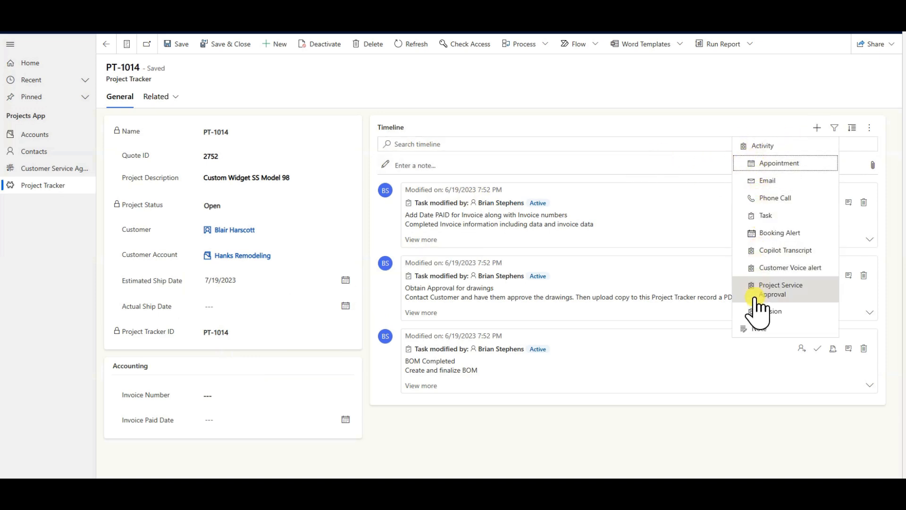
left_click(477, 166)
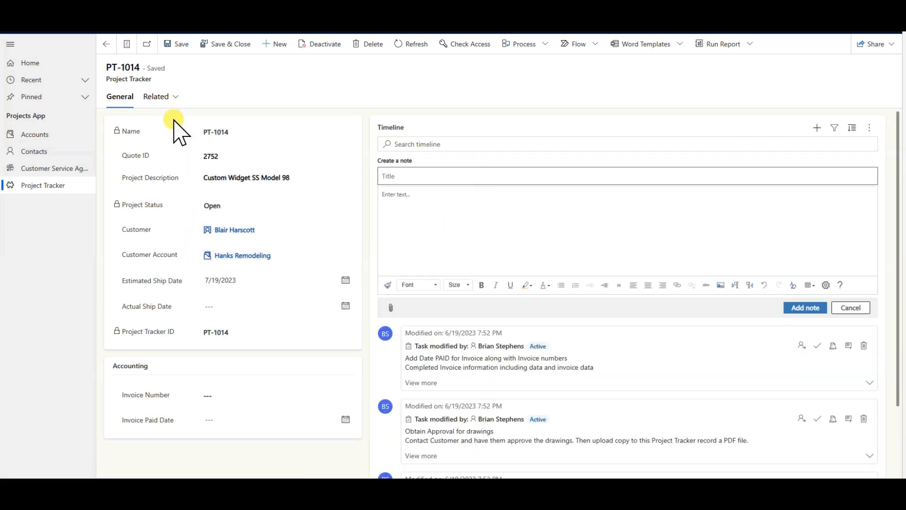
Set the duration of PT-1014's related task "Obtain Approval for drawings" to 30 minutes and save the task
left_click(173, 96)
left_click(184, 141)
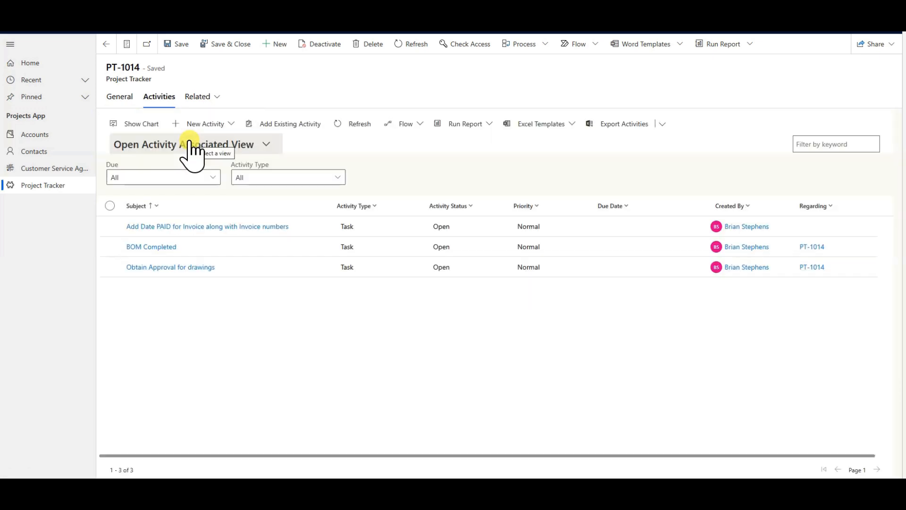
left_click(172, 268)
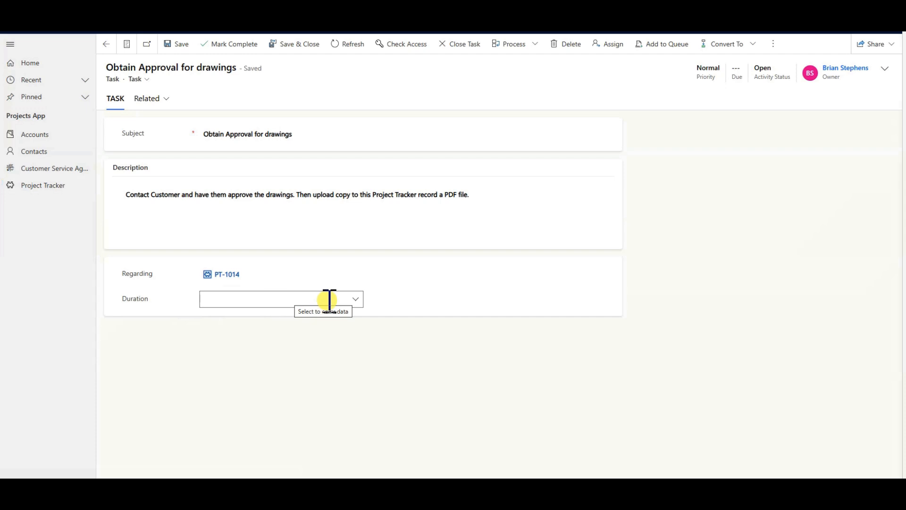
left_click(356, 299)
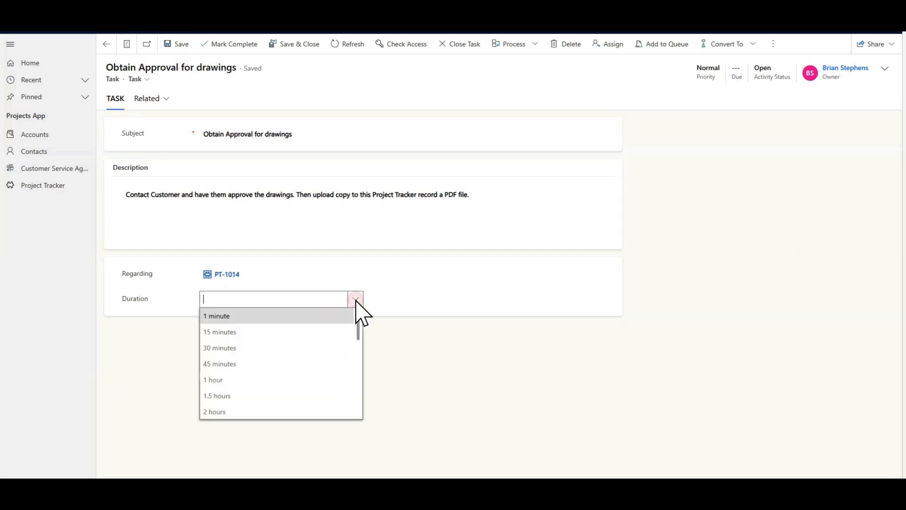
left_click(266, 350)
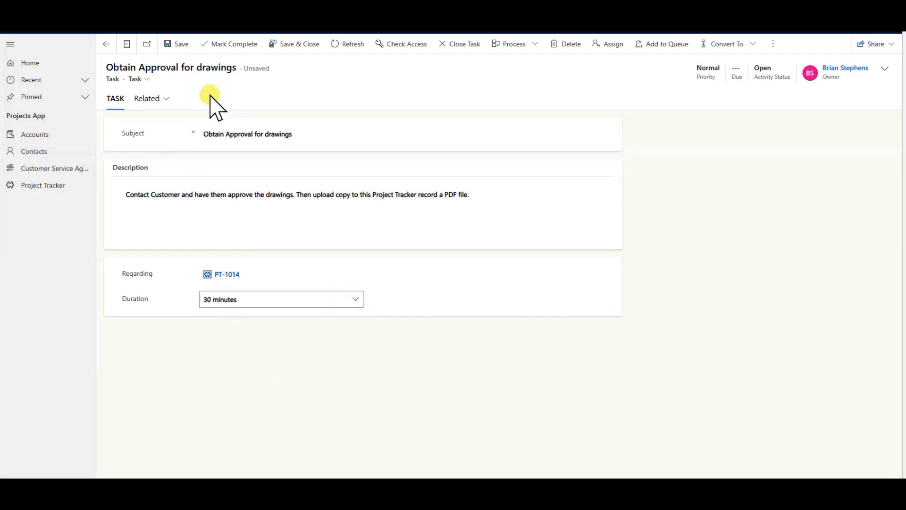
left_click(176, 44)
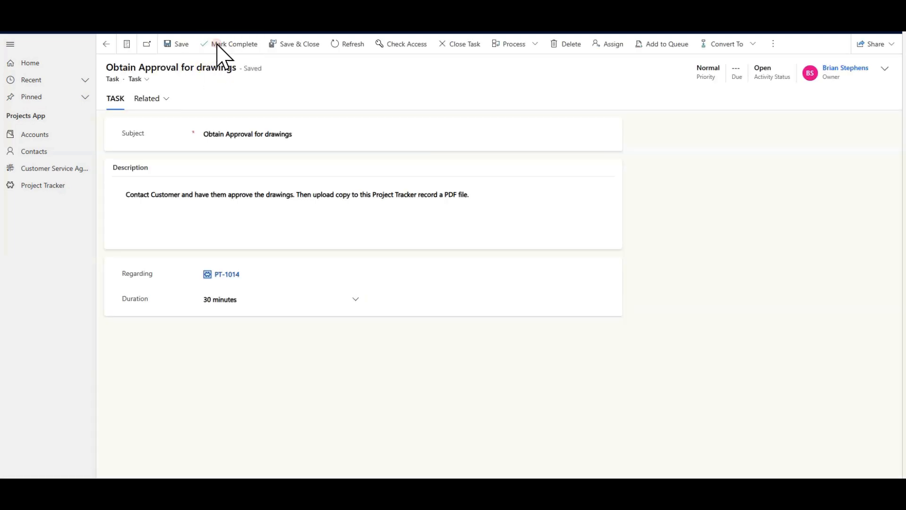
Mark the "Obtain Approval for drawings" task complete and refresh PT-1014's general details
left_click(230, 45)
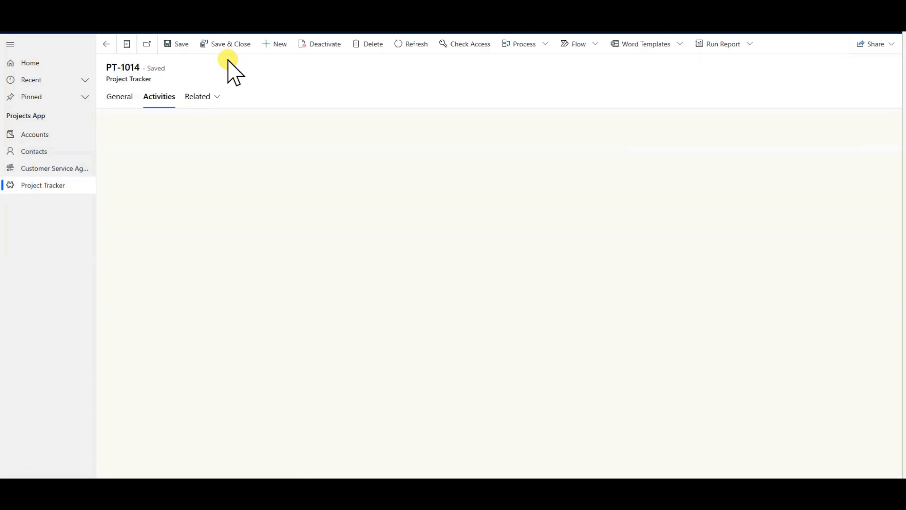
left_click(120, 99)
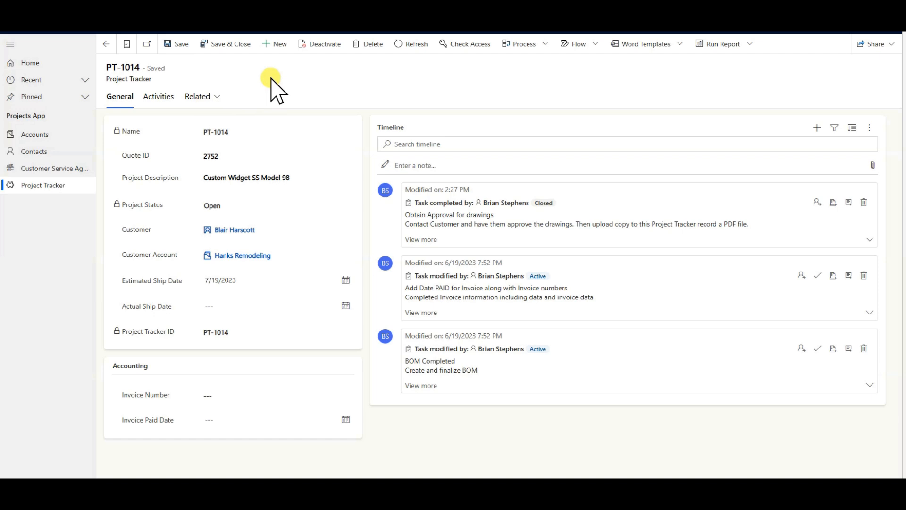
key("F5")
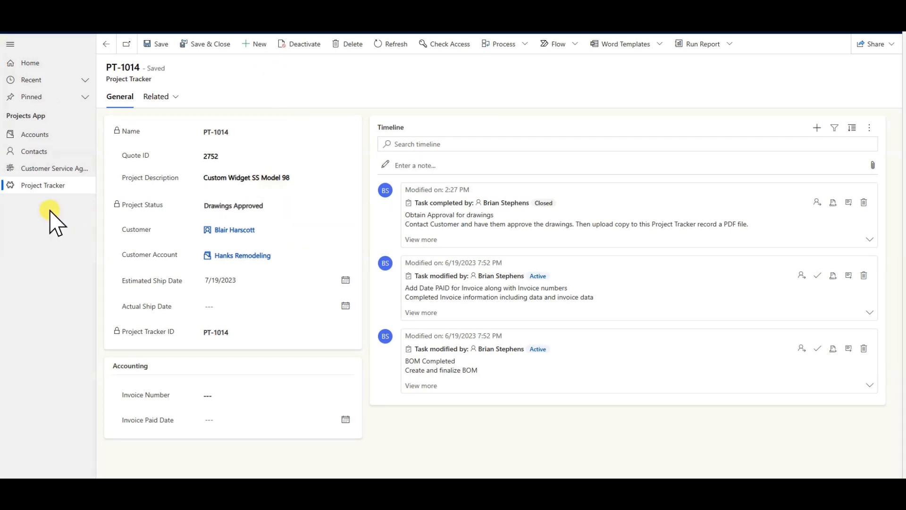
Check where PT-1014 is listed on the status-grouped dashboard and reopen its record from the Project Tracker list
left_click(51, 169)
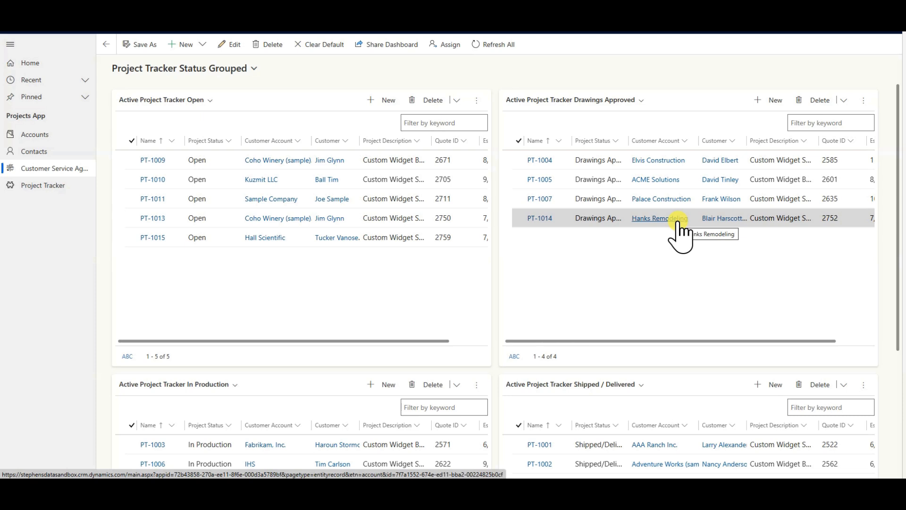
left_click(44, 186)
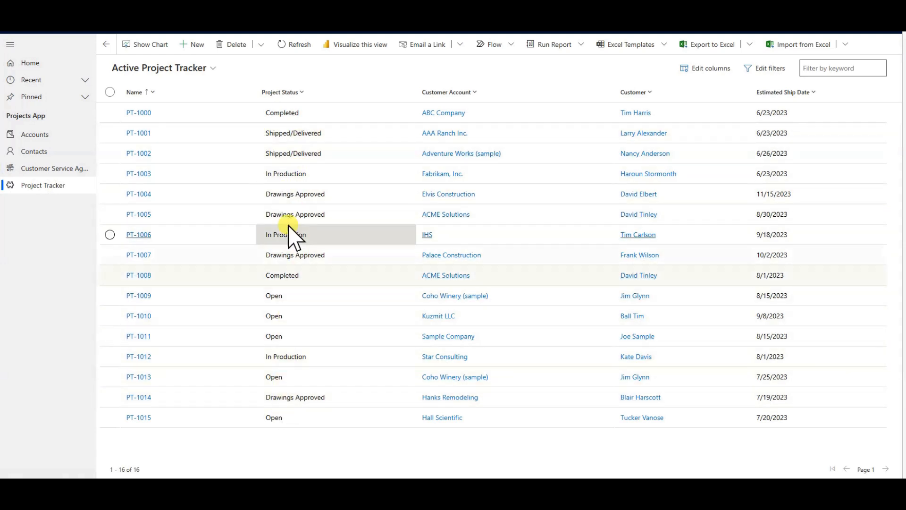
left_click(142, 397)
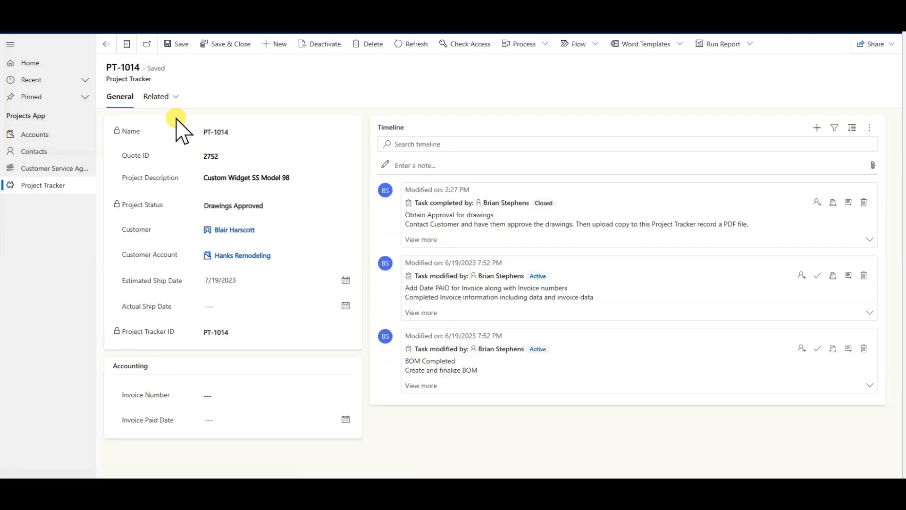
Mark PT-1014's related task "BOM Completed" complete and refresh the record's general details
left_click(171, 96)
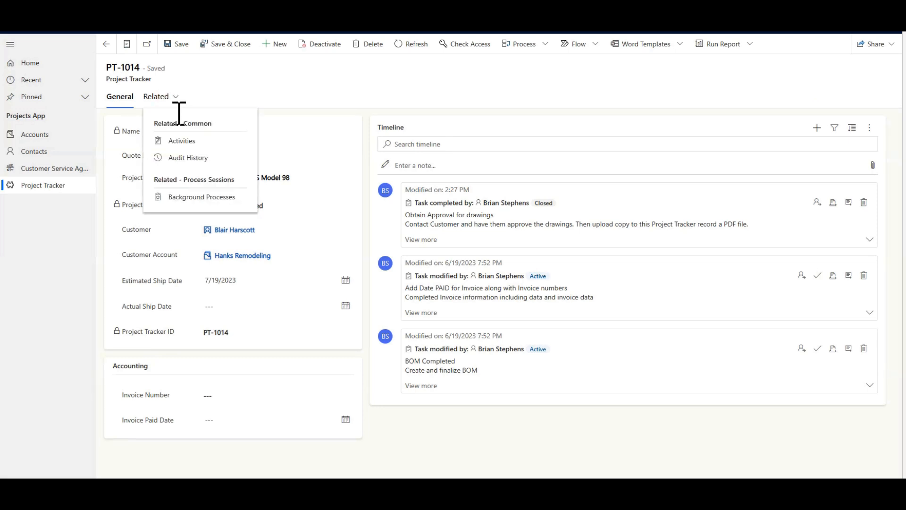
left_click(176, 144)
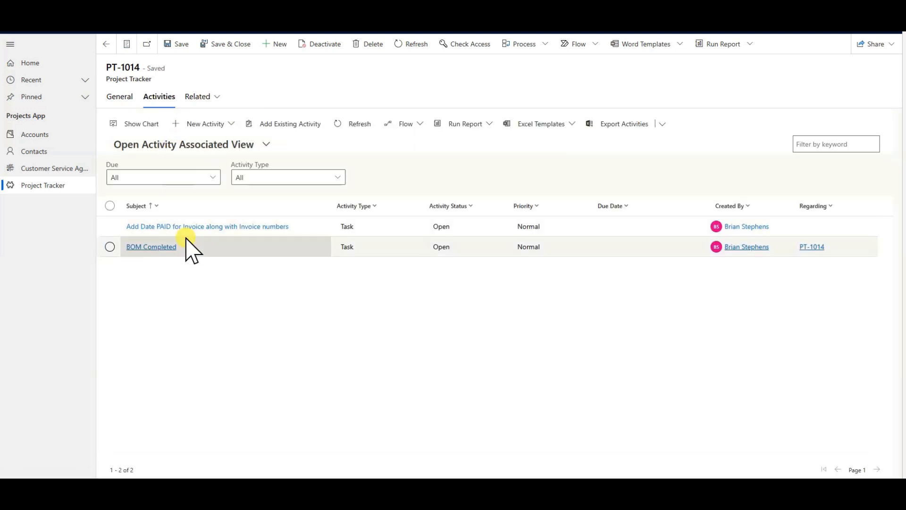
left_click(161, 247)
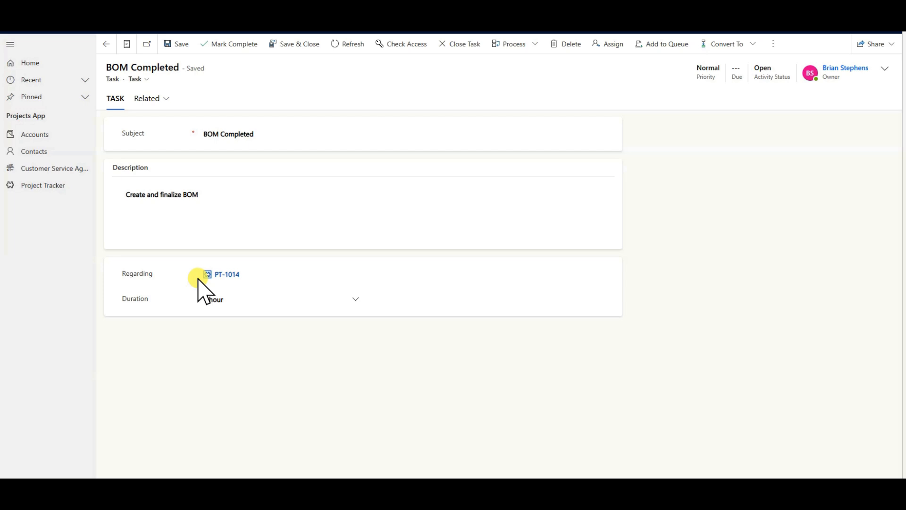
left_click(230, 46)
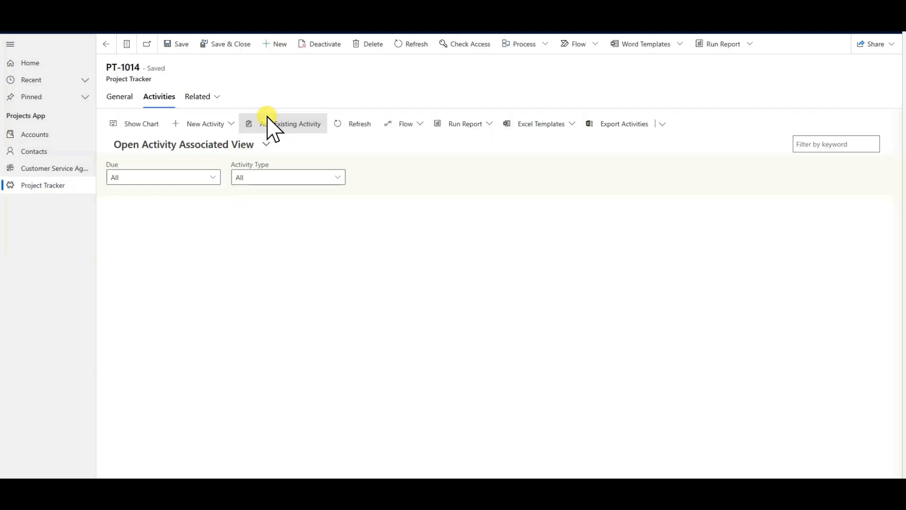
left_click(124, 99)
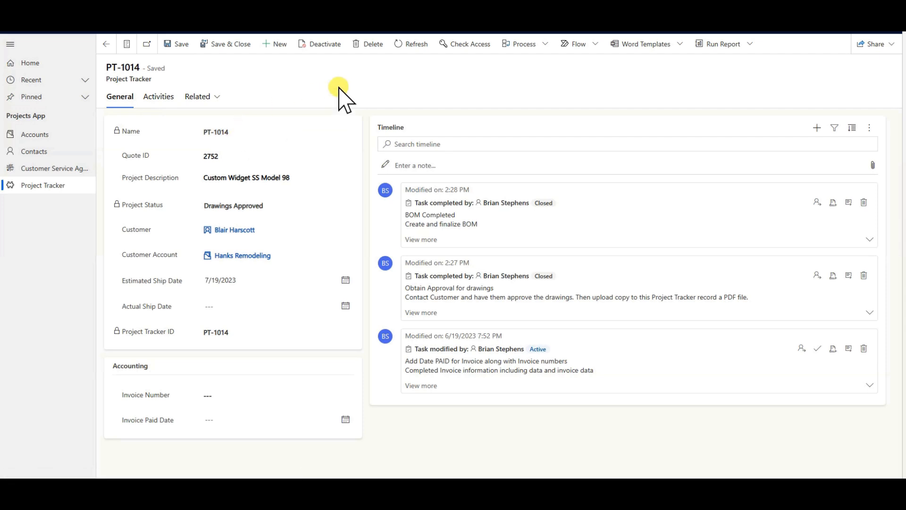
key("F5")
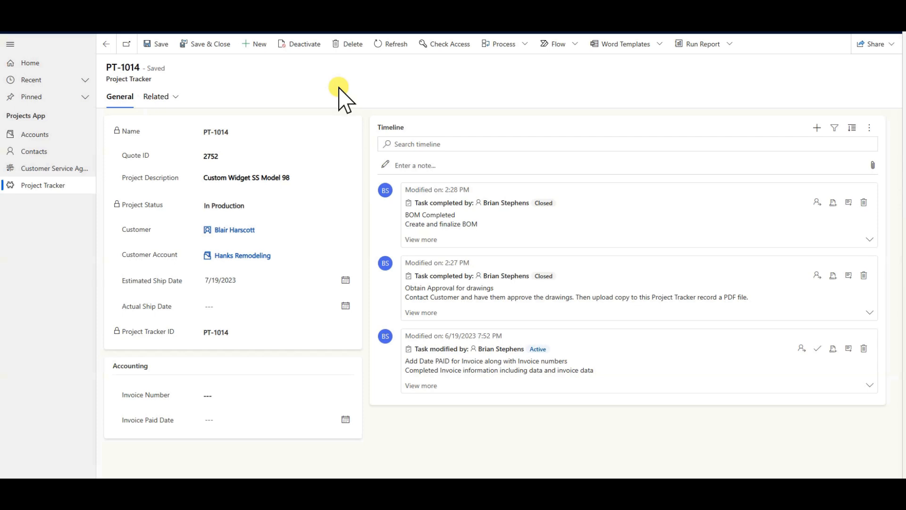
Add a note titled "Add Notes" with the text "Can input here" to PT-1014's timeline, and save and close the record
left_click(816, 128)
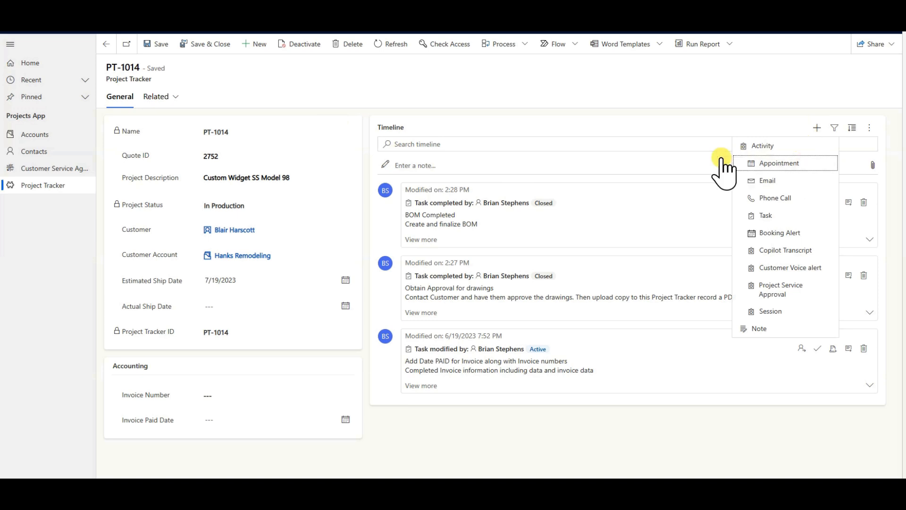
left_click(579, 166)
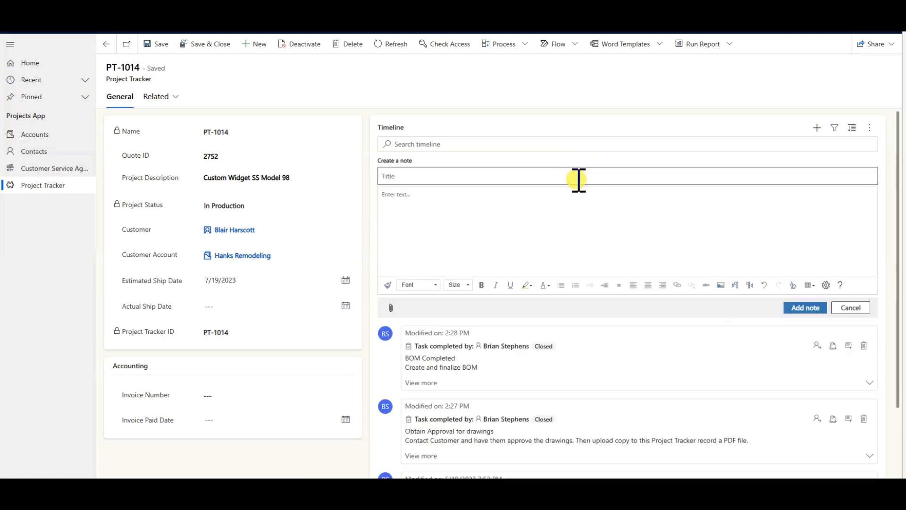
left_click(578, 179)
type("es")
left_click(575, 243)
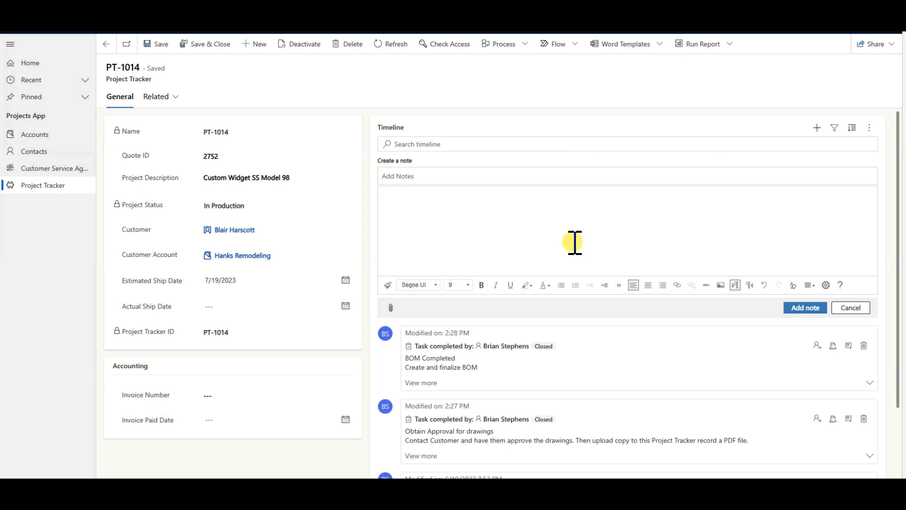
type("Can input h")
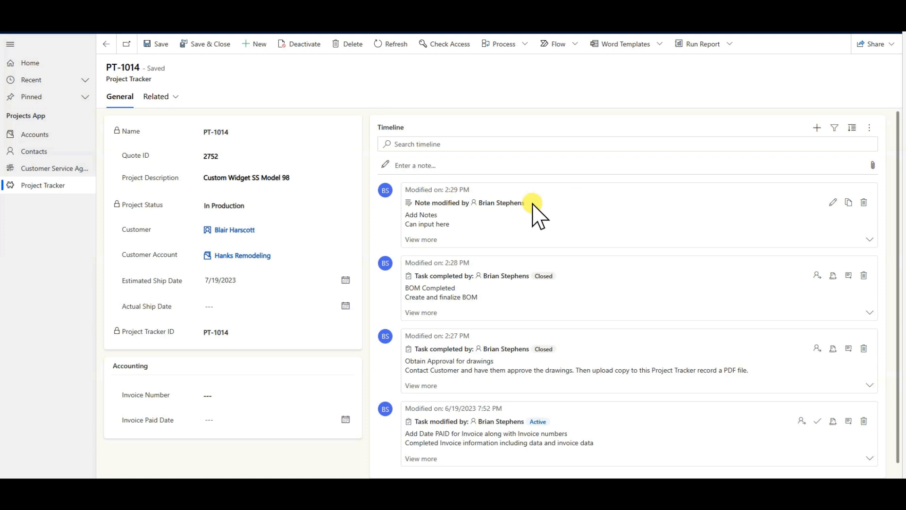
left_click(207, 47)
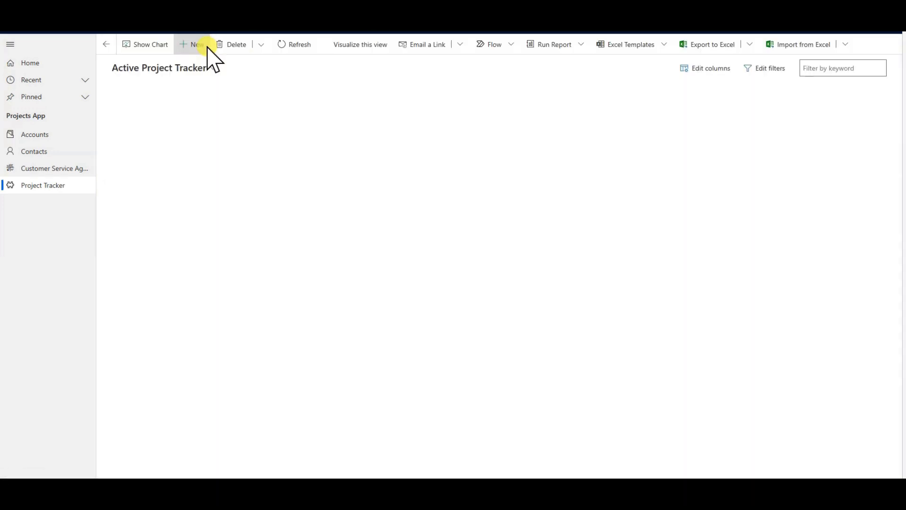
View the status-grouped dashboard, and sort the Project Tracker list by Project Status from A to Z and from Z to A
left_click(56, 168)
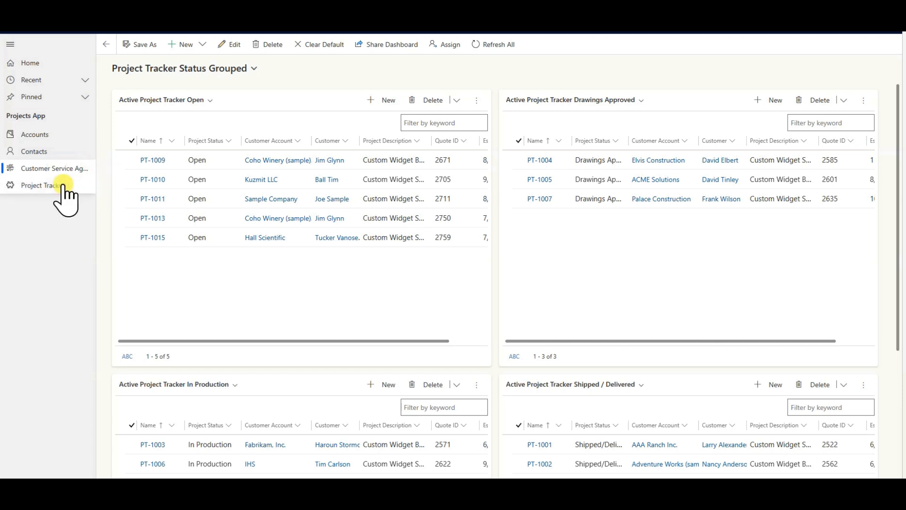
left_click(60, 184)
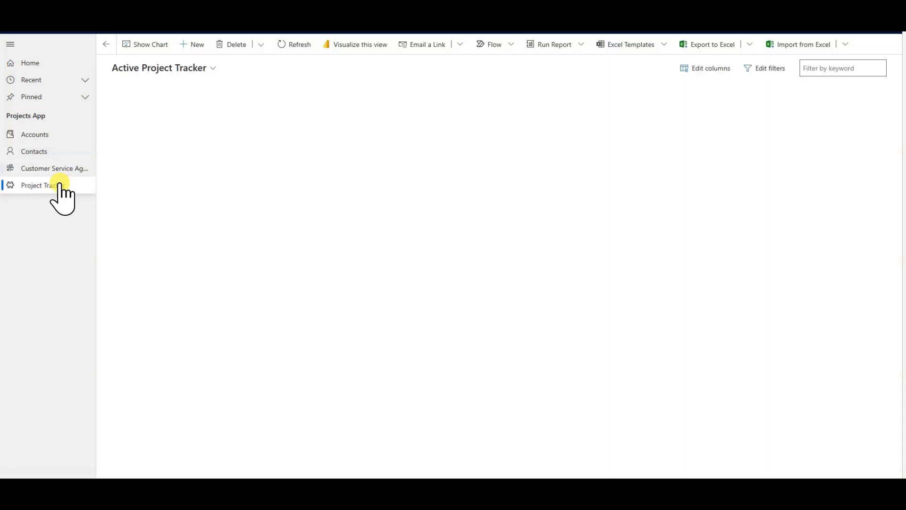
left_click(301, 97)
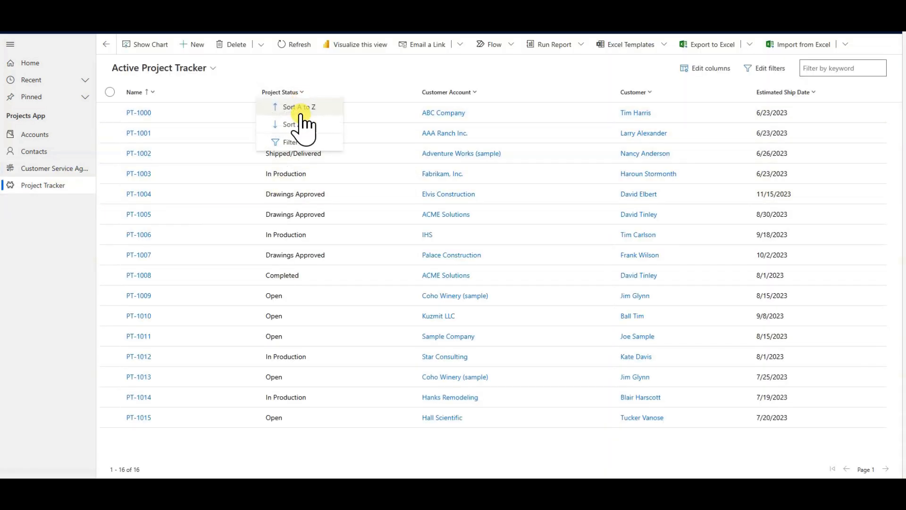
left_click(301, 113)
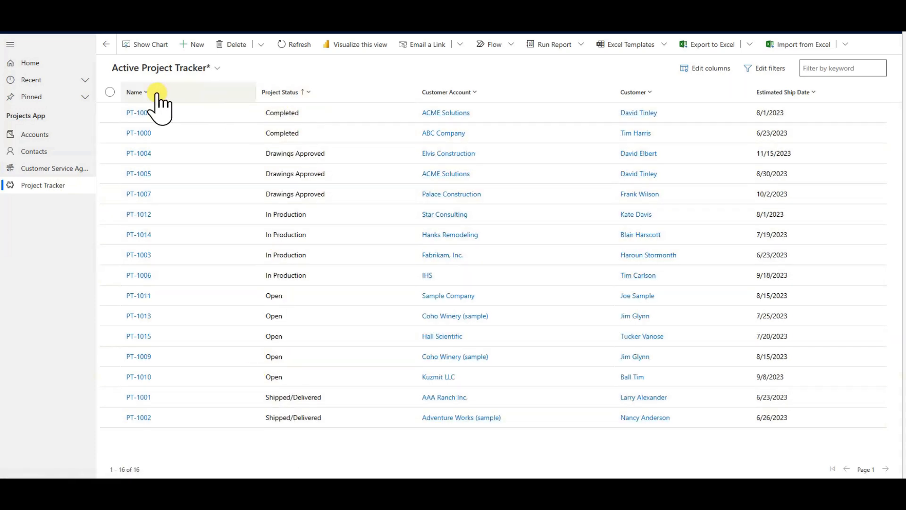
left_click(307, 93)
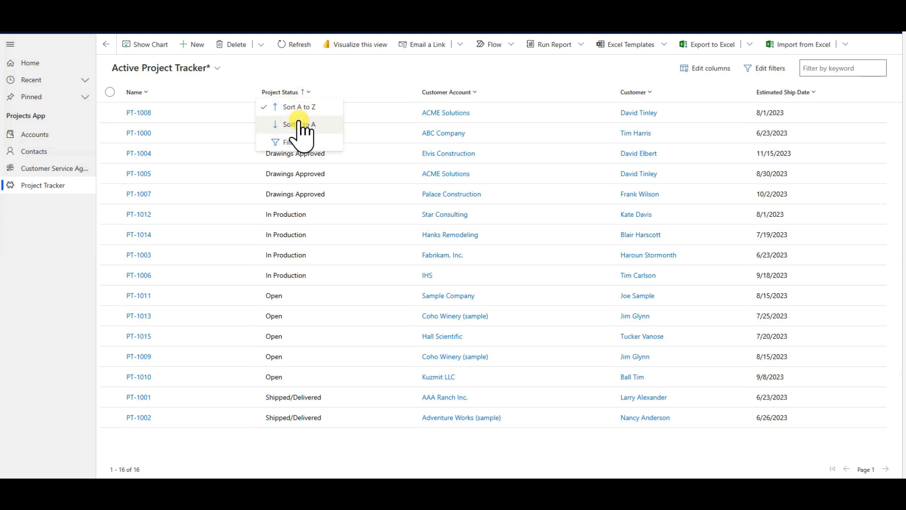
left_click(298, 124)
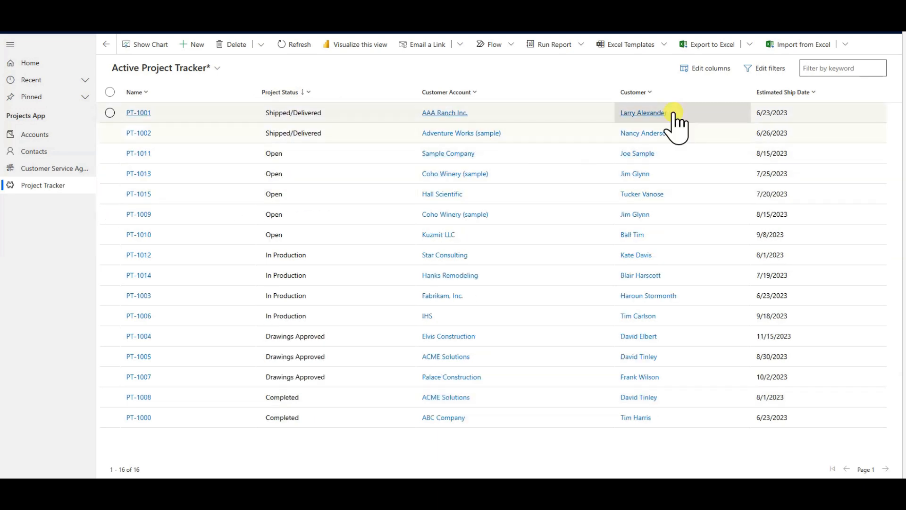
Sort the Project Tracker list by Estimated Ship Date from newer to older and from older to newer
left_click(810, 94)
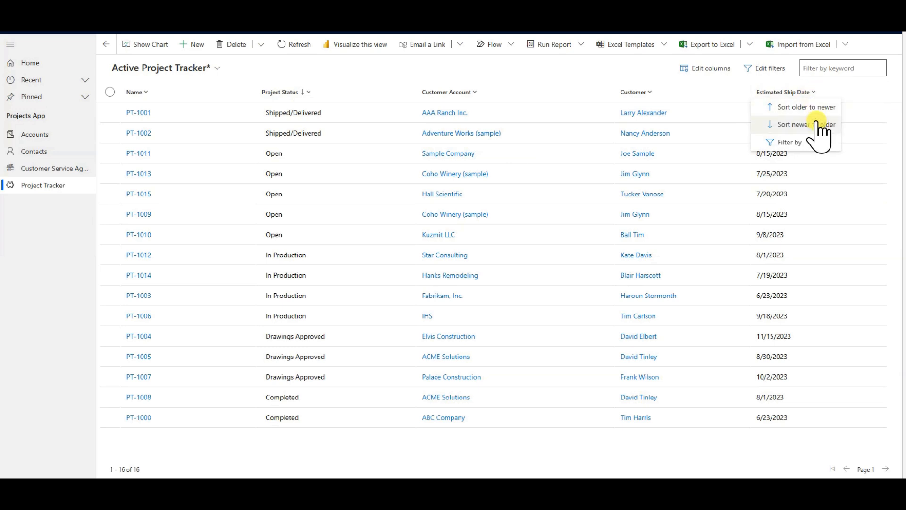
left_click(816, 124)
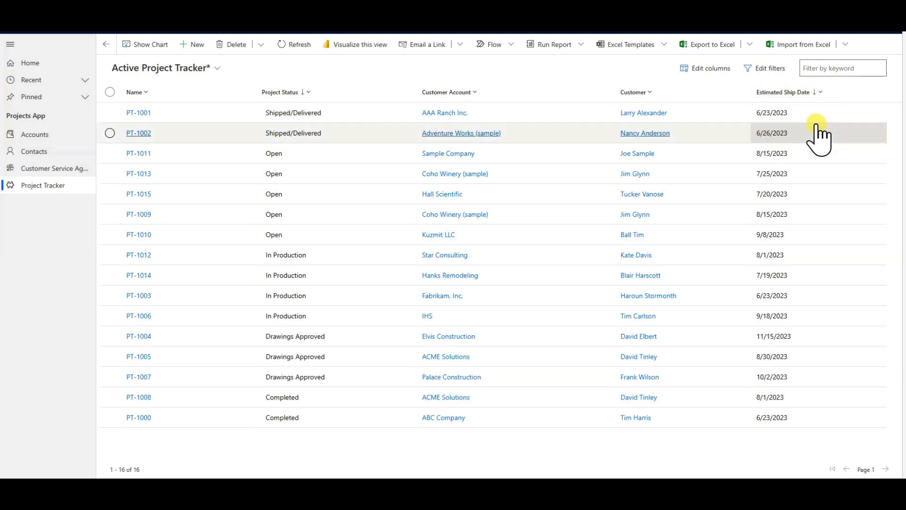
left_click(813, 93)
left_click(805, 109)
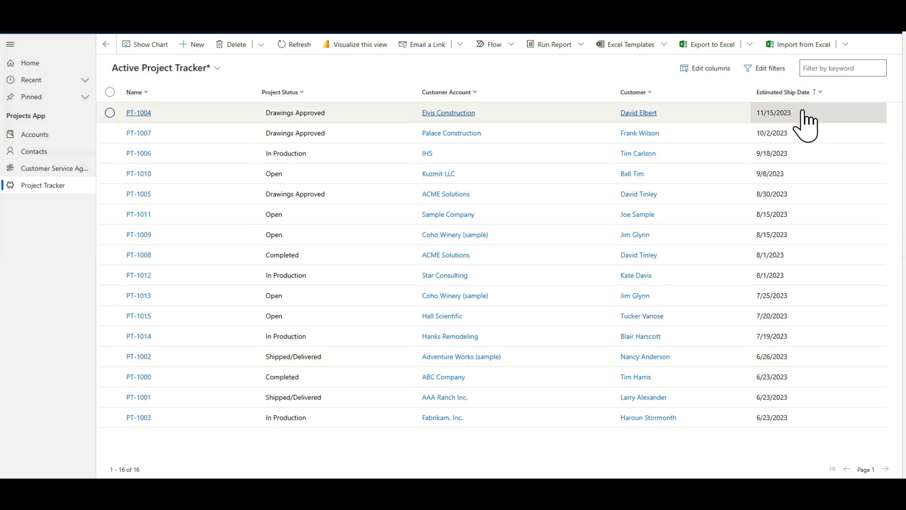
Open PT-1014 from the dashboard's In Production group, review its record, and return to the dashboard
left_click(24, 168)
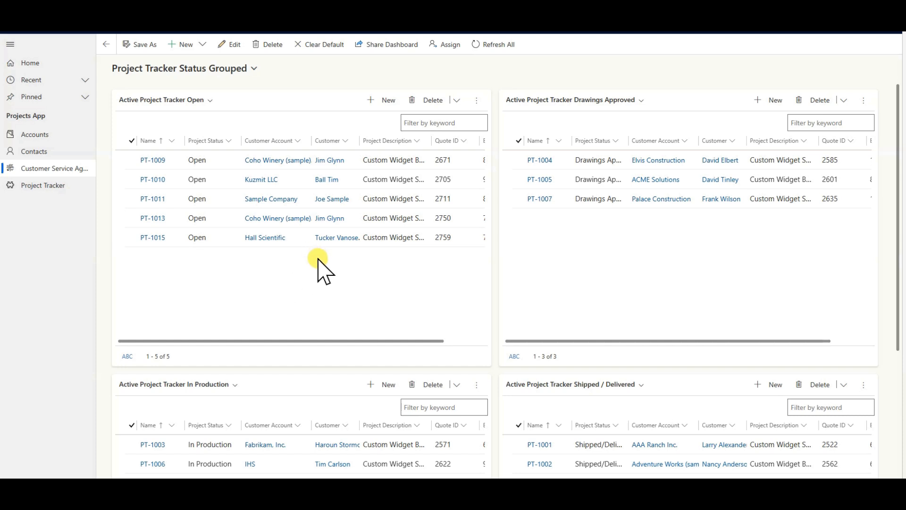
scroll(321, 267, "down", 4)
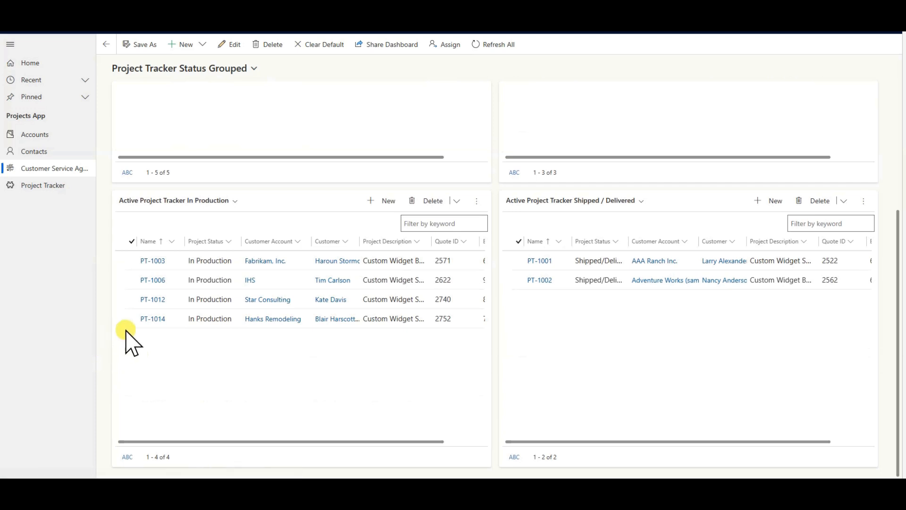
left_click(152, 318)
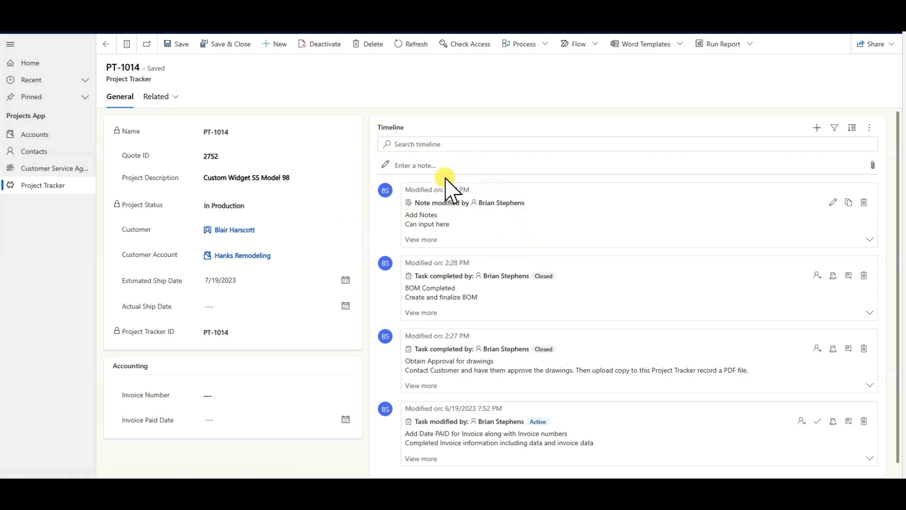
left_click(107, 44)
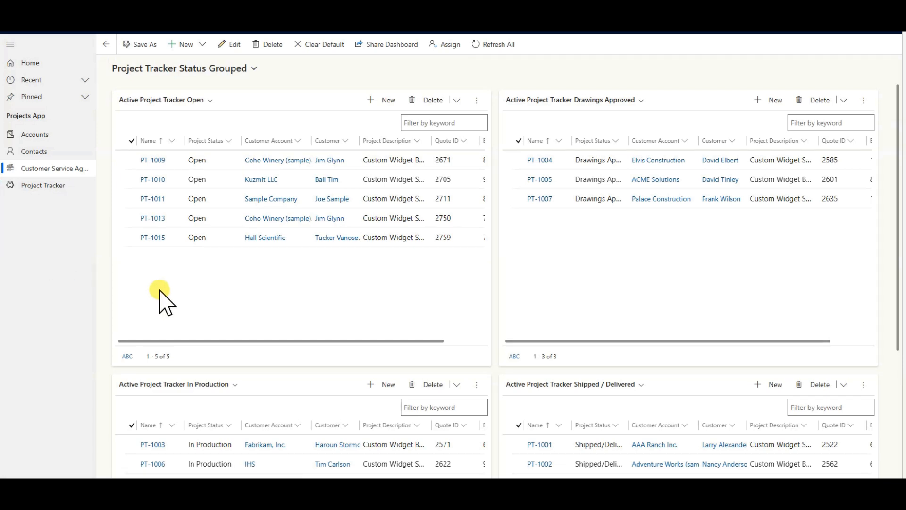
Open PT-1003 from the Project Tracker list, set its Actual Ship Date to 6/20/2023, and save and close the record
left_click(34, 187)
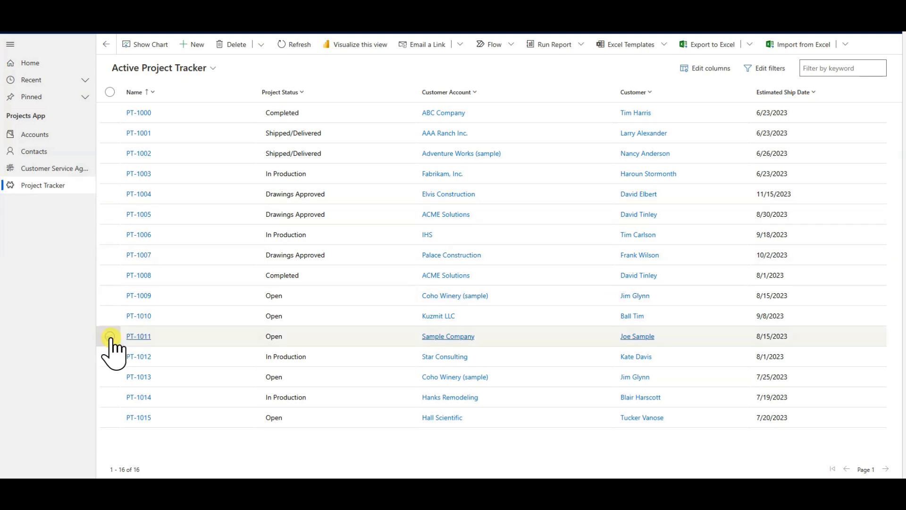
left_click(143, 174)
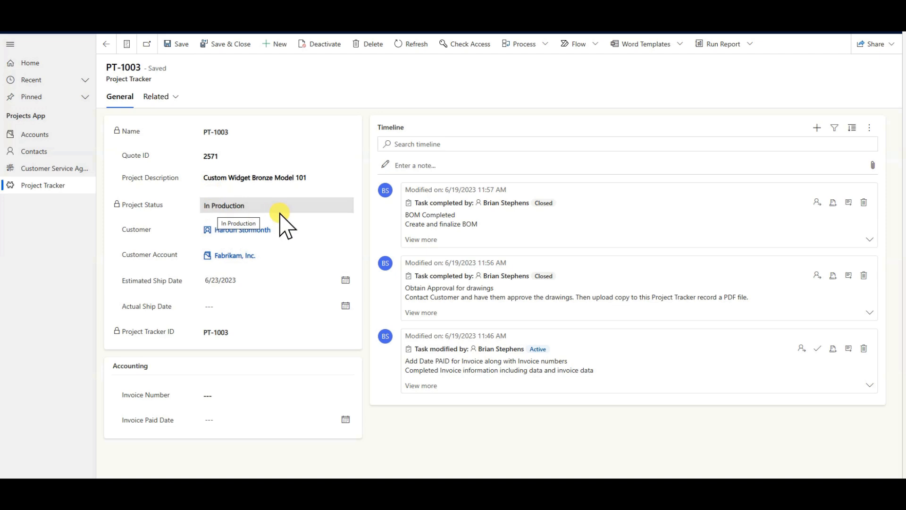
left_click(345, 306)
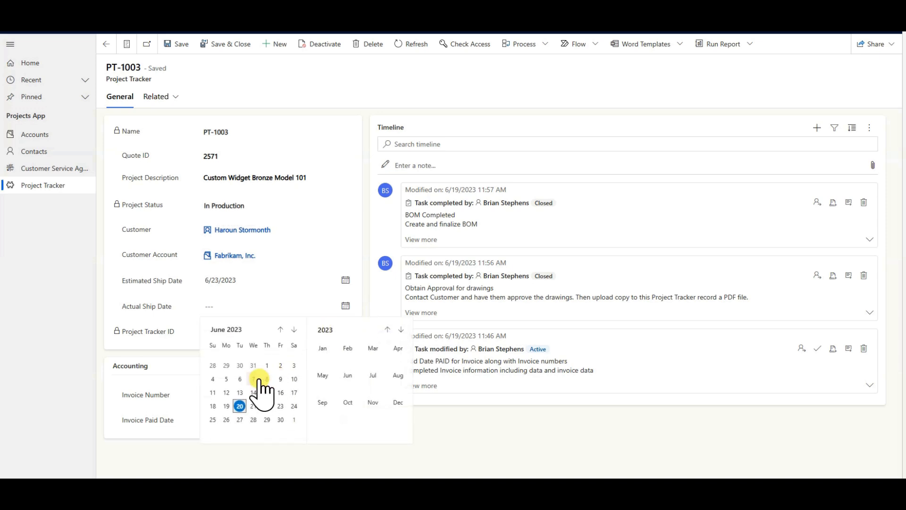
left_click(239, 405)
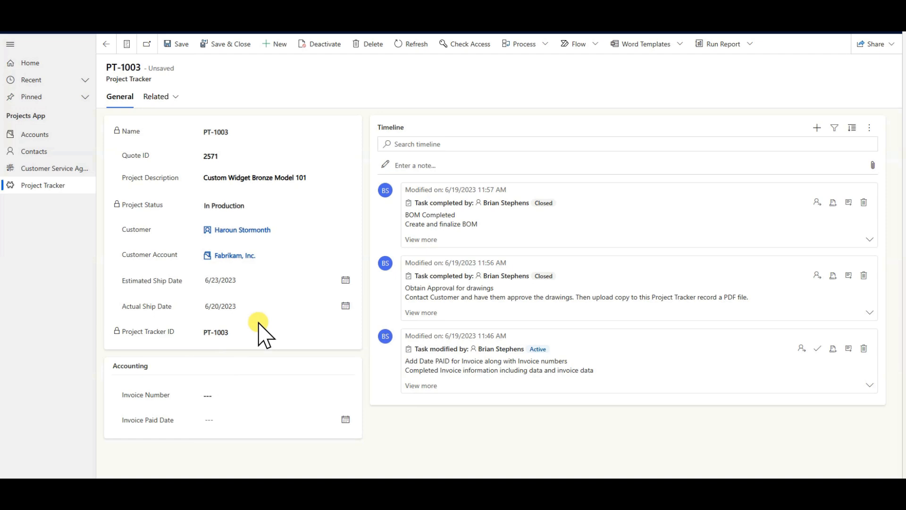
left_click(178, 46)
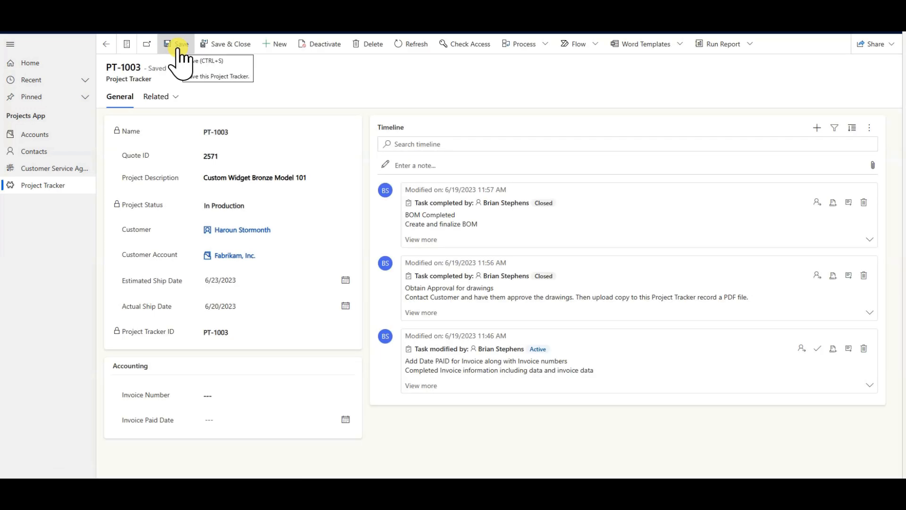
left_click(205, 46)
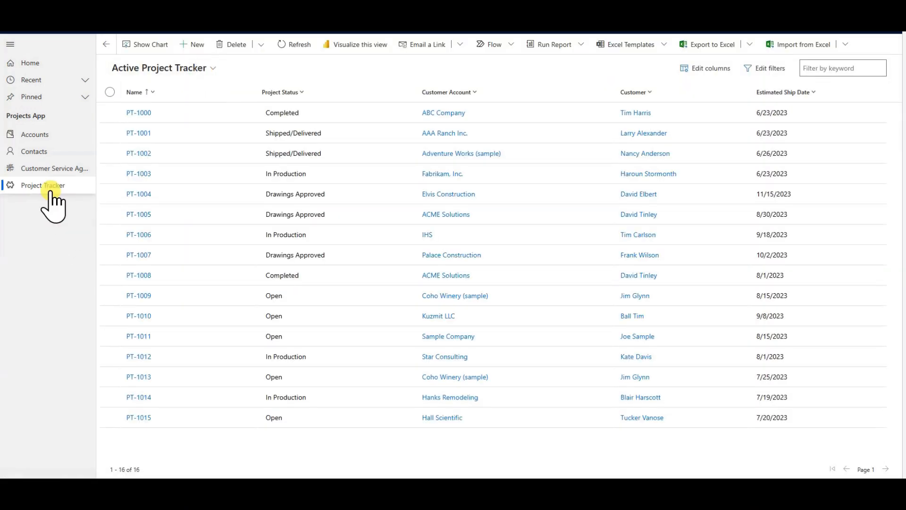
Check PT-1003's project status in the Project Tracker list and its group on the status-grouped dashboard
left_click(68, 169)
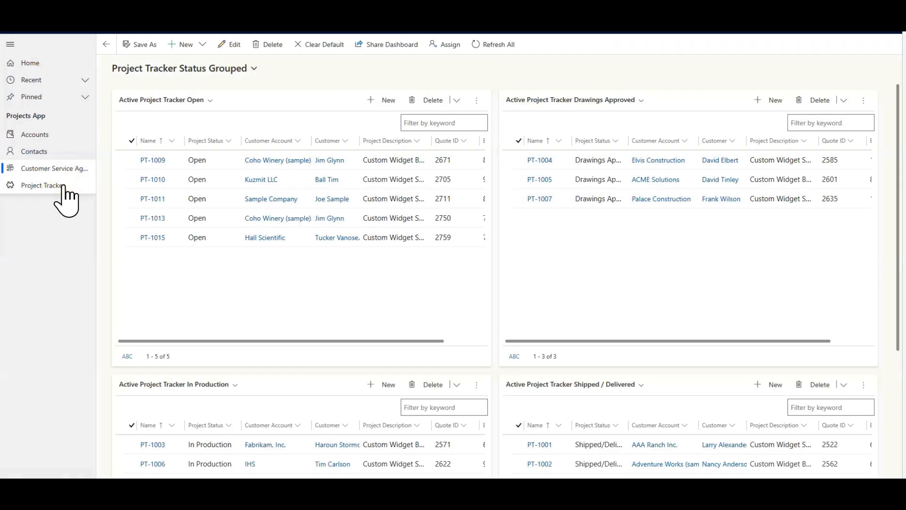
left_click(64, 185)
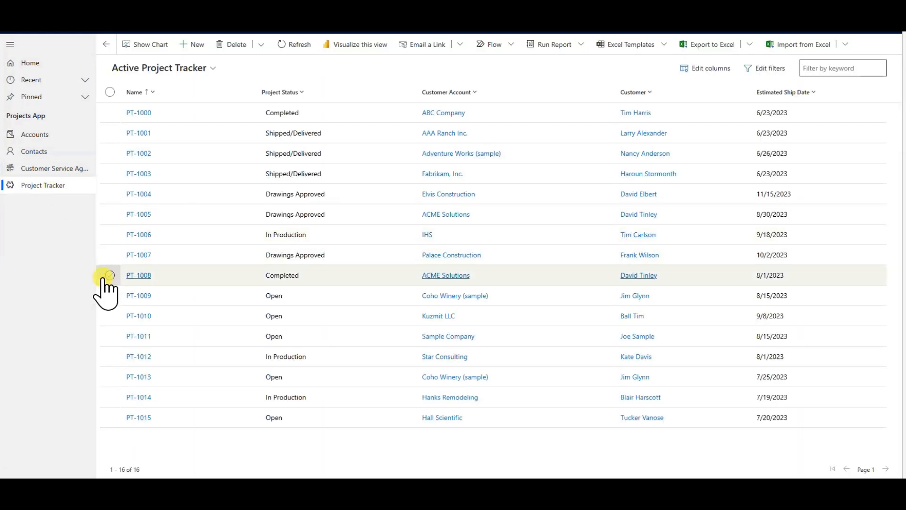
left_click(69, 170)
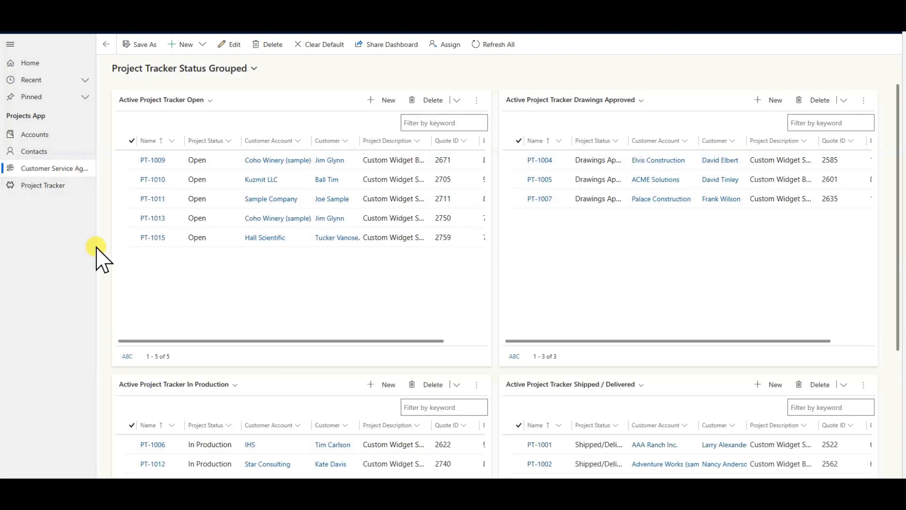
scroll(285, 299, "down", 4)
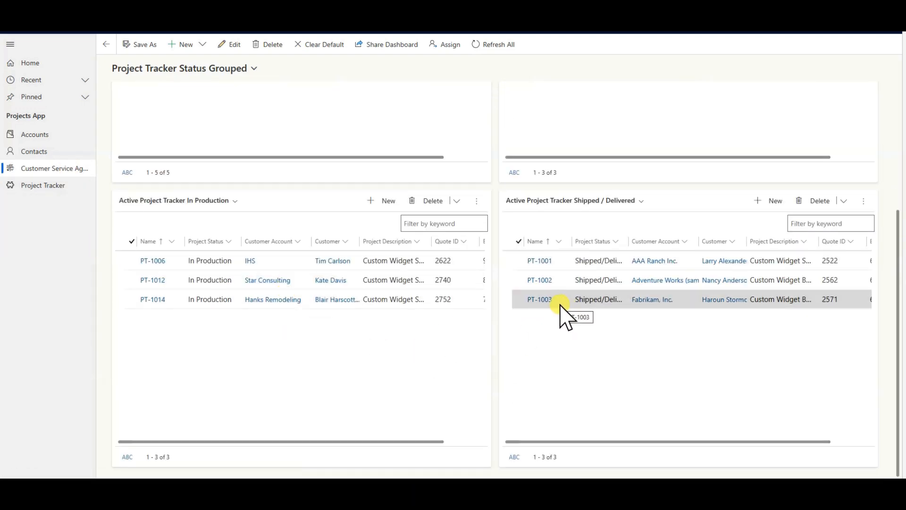
Open PT-1003 from the dashboard, set its Invoice Number to 1234AB and Invoice Paid Date to 6/20/2023, and save the record
left_click(541, 300)
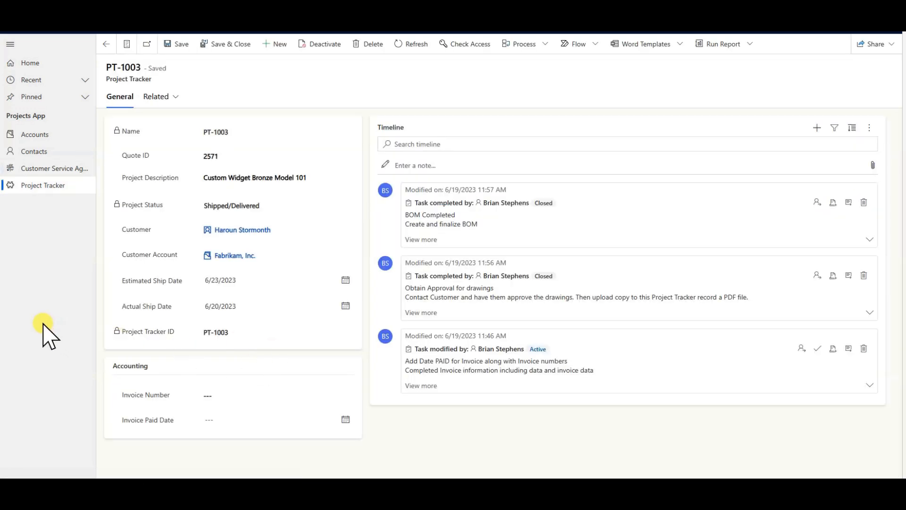
left_click(242, 399)
type("12345")
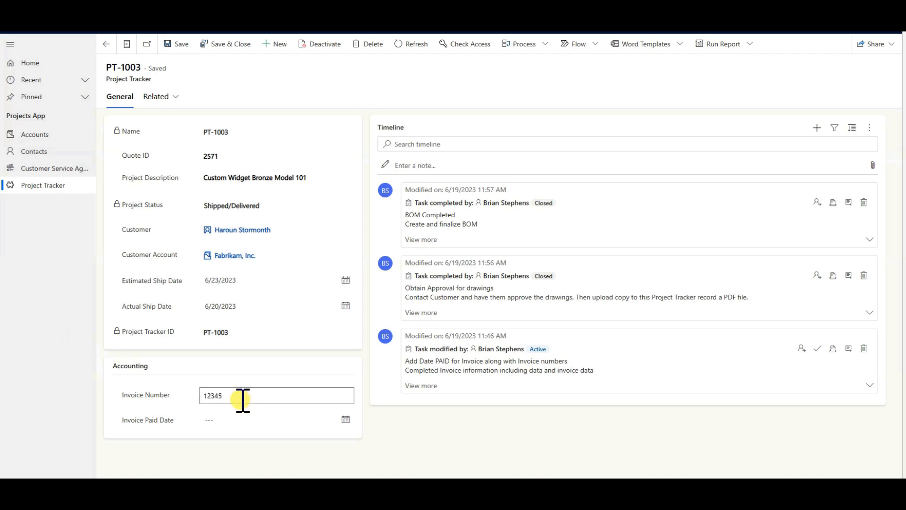
key("BackSpace")
type("AB")
key("Tab")
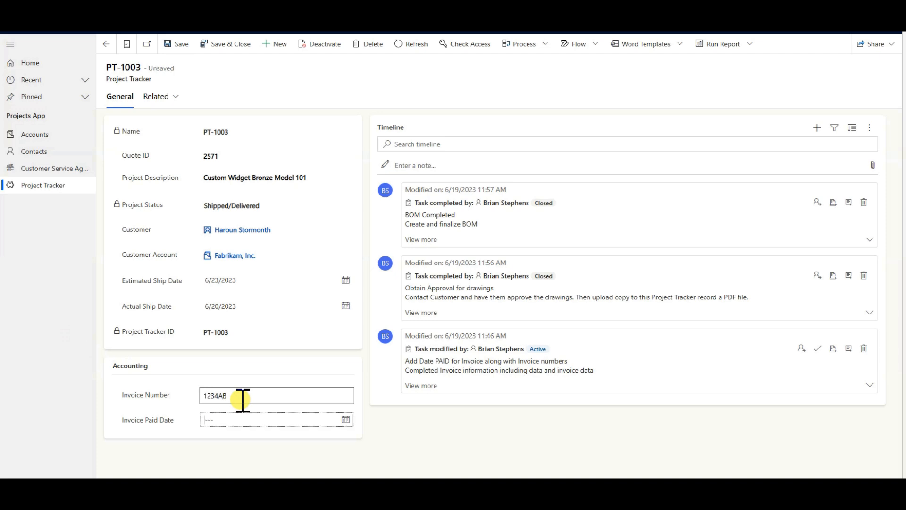
left_click(345, 419)
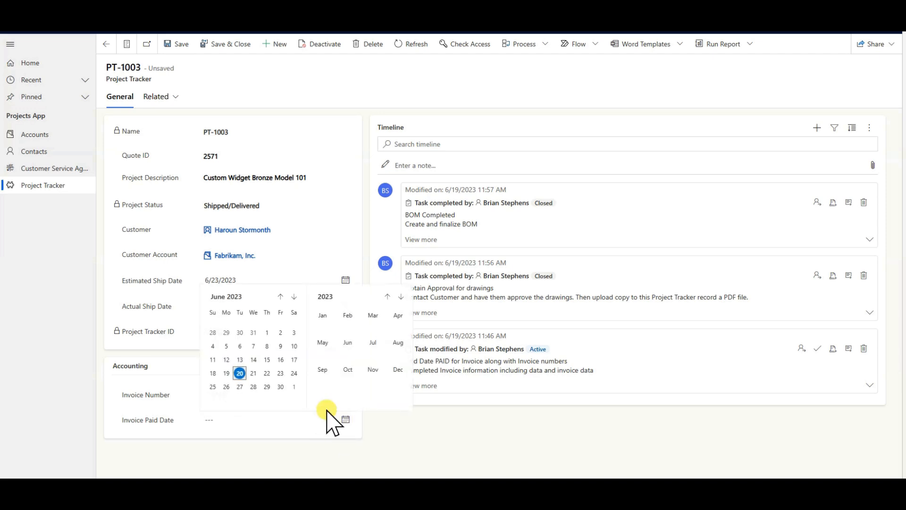
left_click(240, 372)
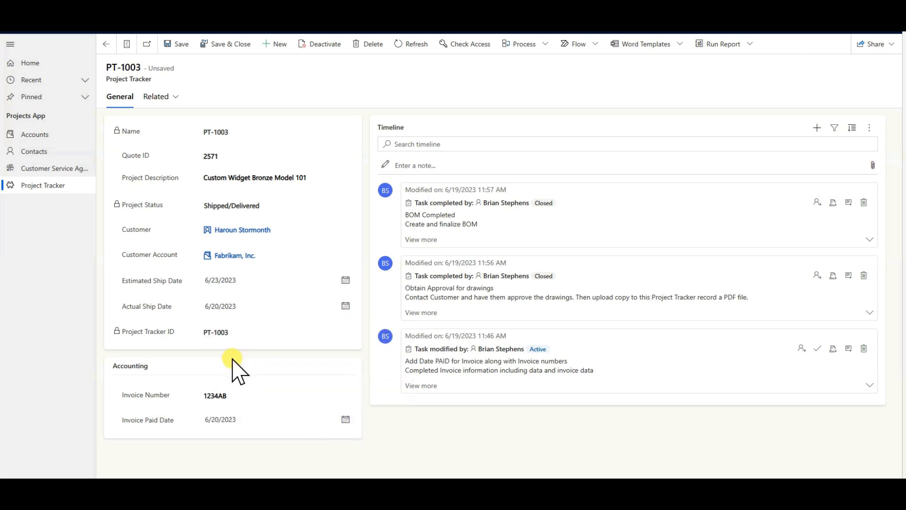
left_click(175, 44)
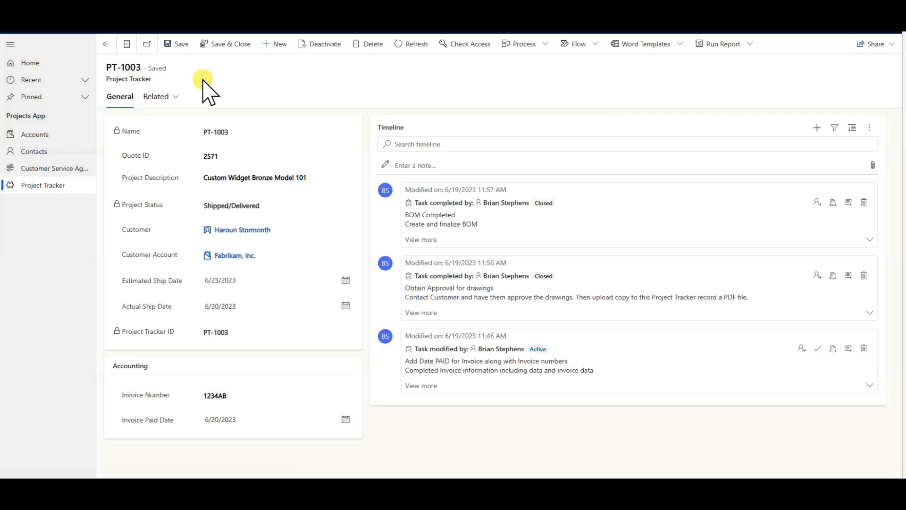
Complete PT-1003's related task "Add Date PAID for Invoice along with Invoice numbers" and switch its activities to the All Activities view
left_click(166, 96)
left_click(177, 138)
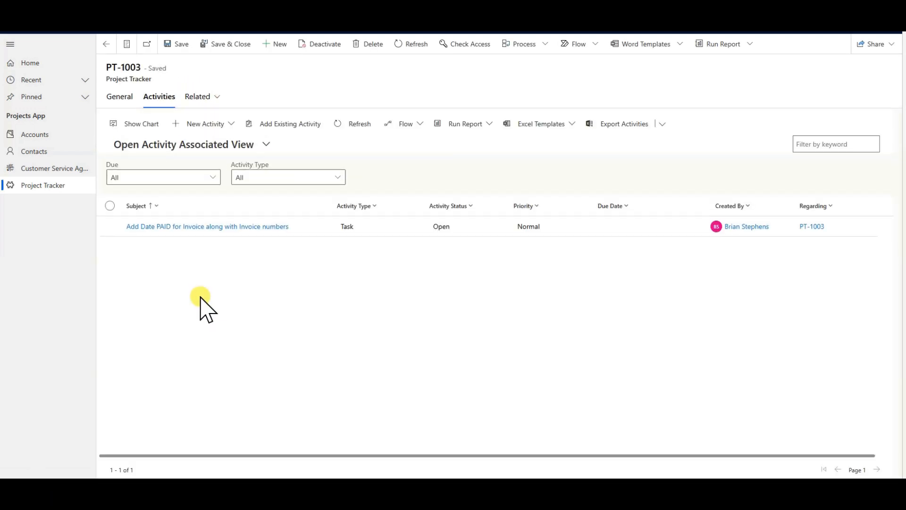
left_click(219, 227)
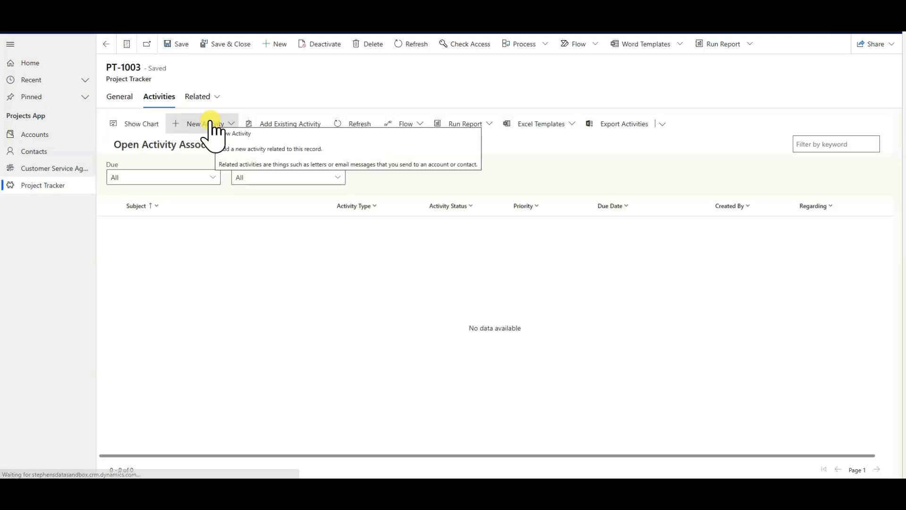
left_click(258, 146)
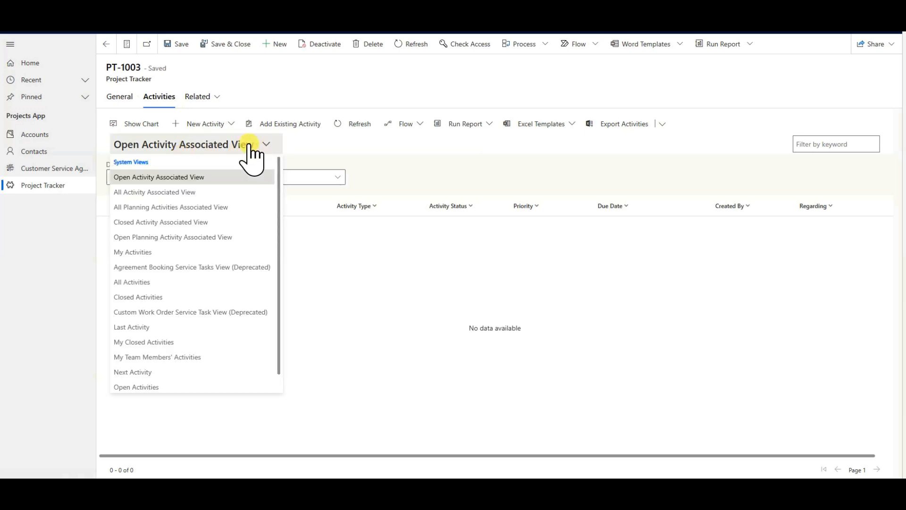
left_click(139, 282)
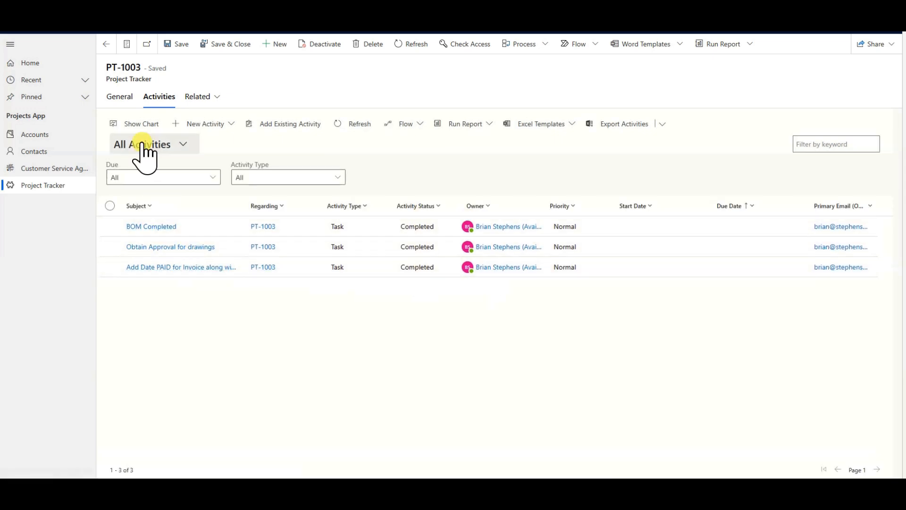
Return to the status-grouped dashboard and check whether PT-1003 is still listed in the Shipped / Delivered group
left_click(107, 45)
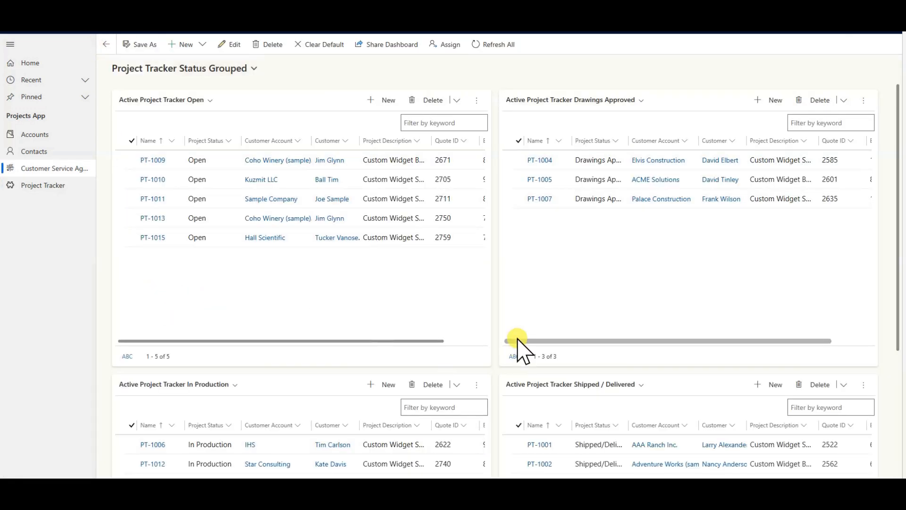
scroll(523, 340, "down", 4)
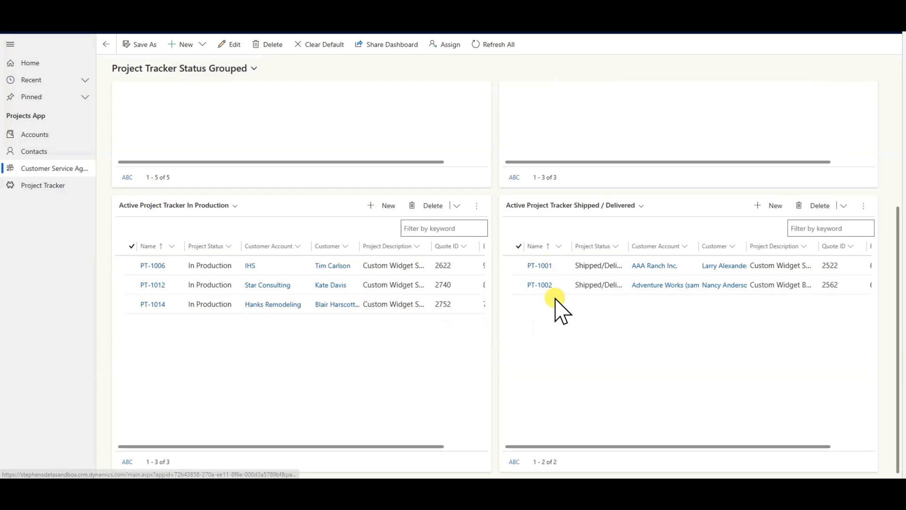
scroll(524, 290, "up", 4)
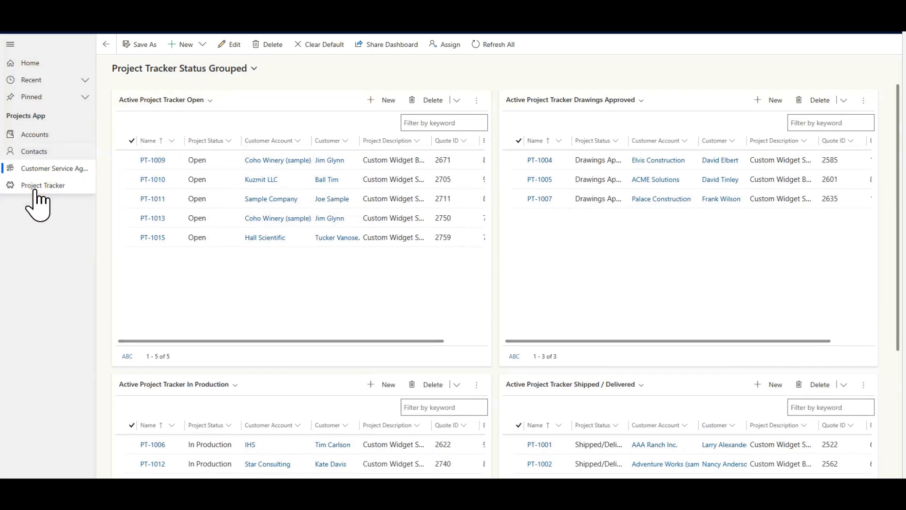
Check PT-1003's project status in the Project Tracker list and open its record to review the details and timeline
left_click(35, 189)
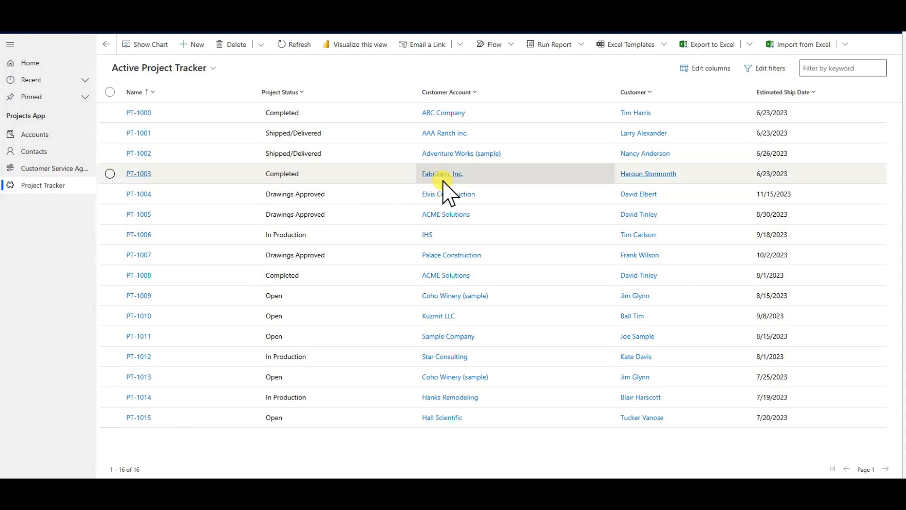
left_click(130, 174)
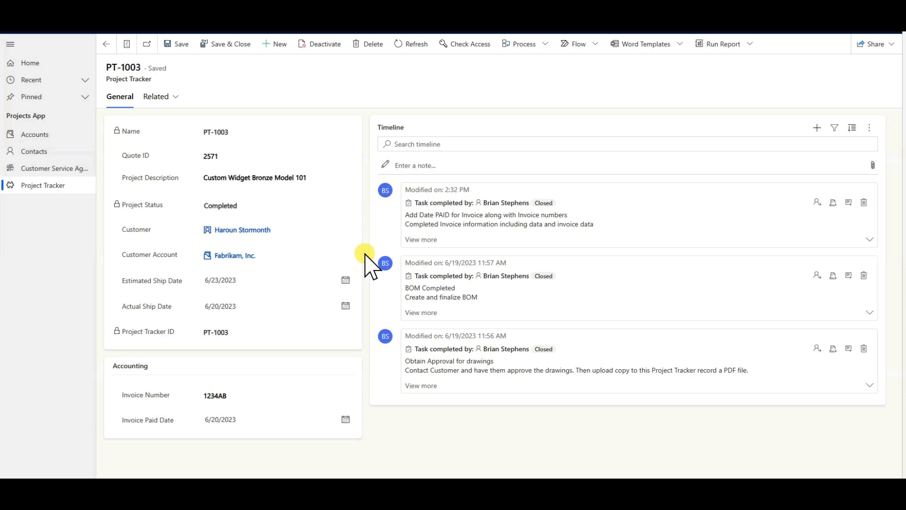
View the Accounts list and the My Active Contacts list of the Projects App
left_click(66, 136)
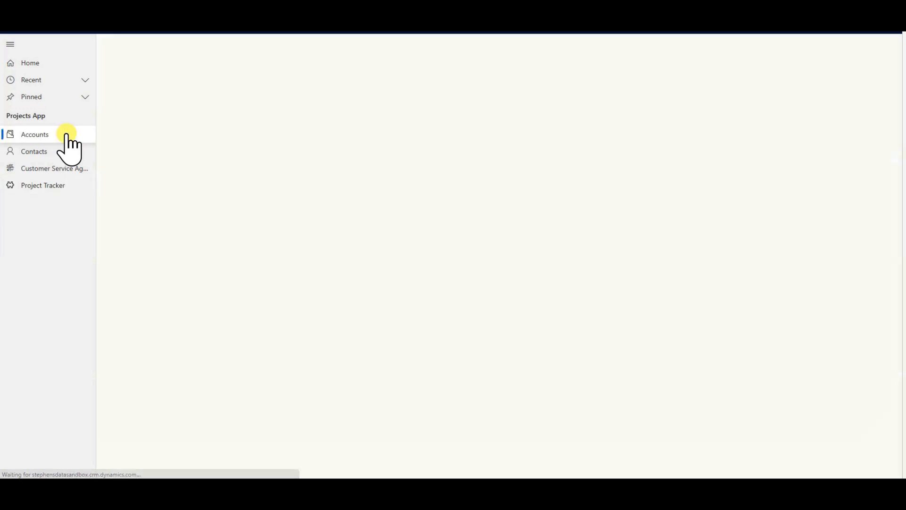
left_click(66, 157)
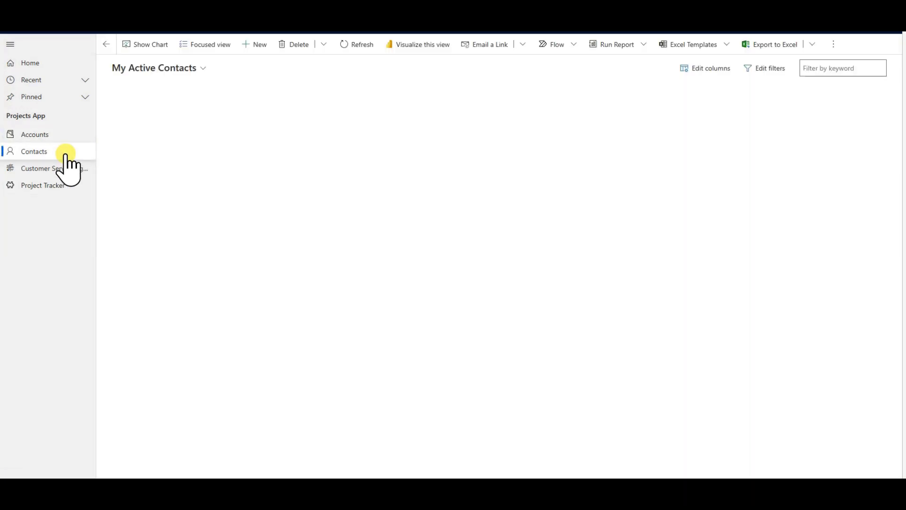